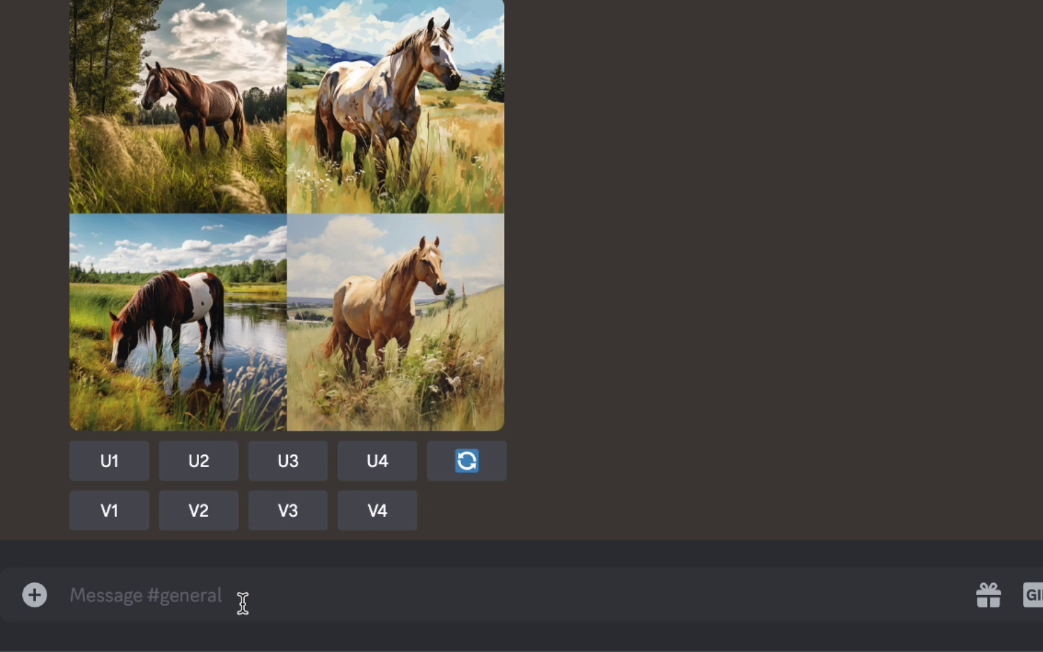
- Generate images with /imagine from "Horse grazing in a grassy pasture, japanese lofi,64 bit,shadows,lighting" and view the resulting grid enlarged
text(Horse grazing in a grassy pasture, japanese lofi,64 bit,shadows)
text(,lighti)
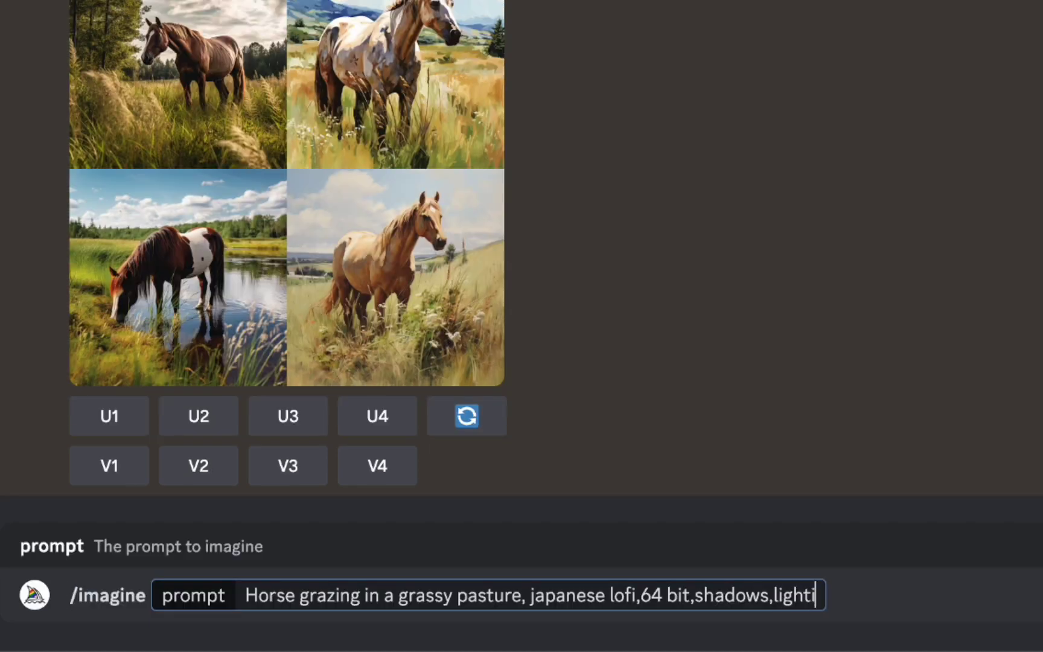
text(ng)
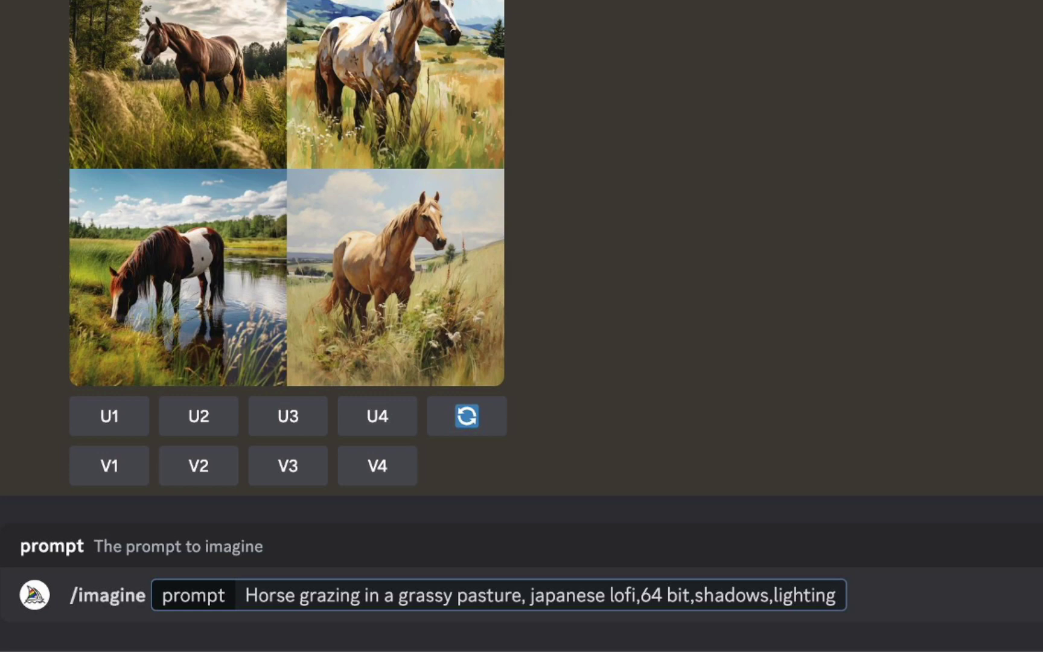
key(Return)
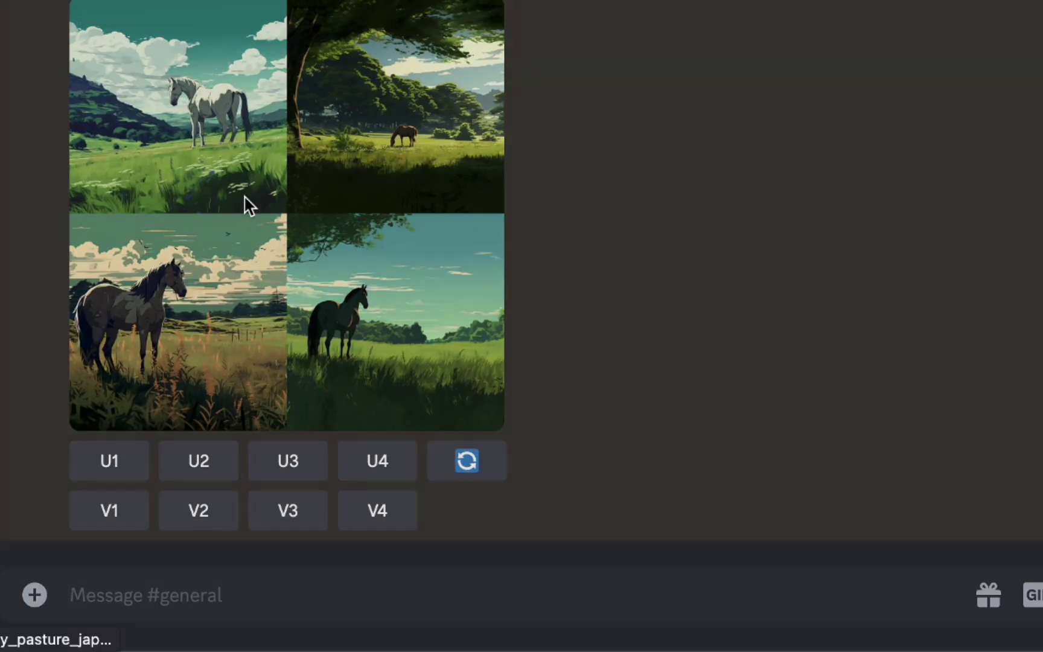
click(244, 204)
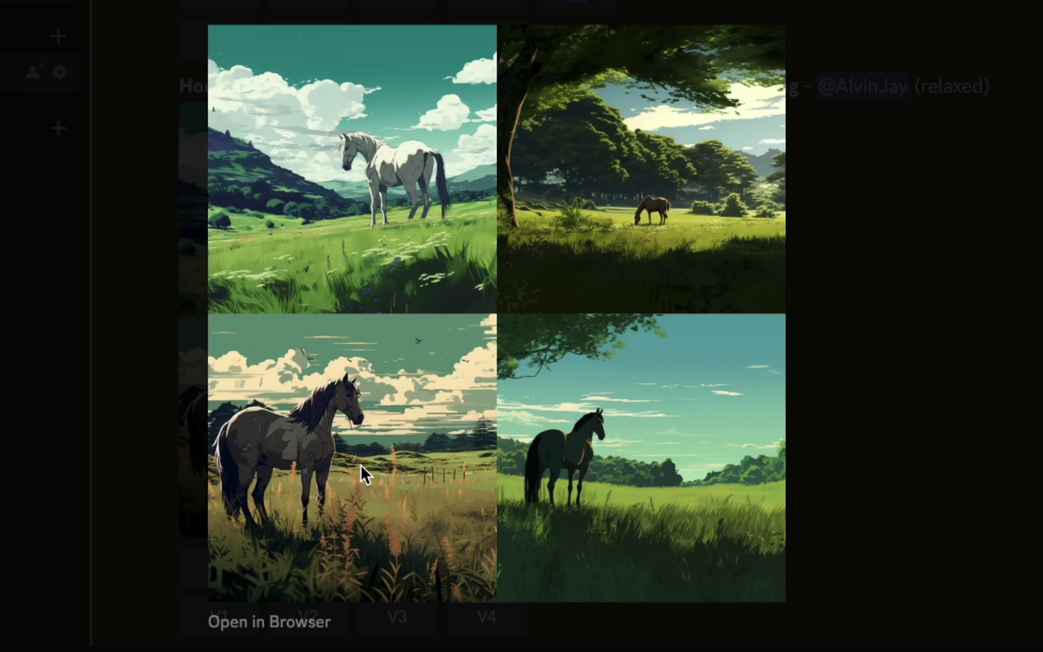
click(1020, 310)
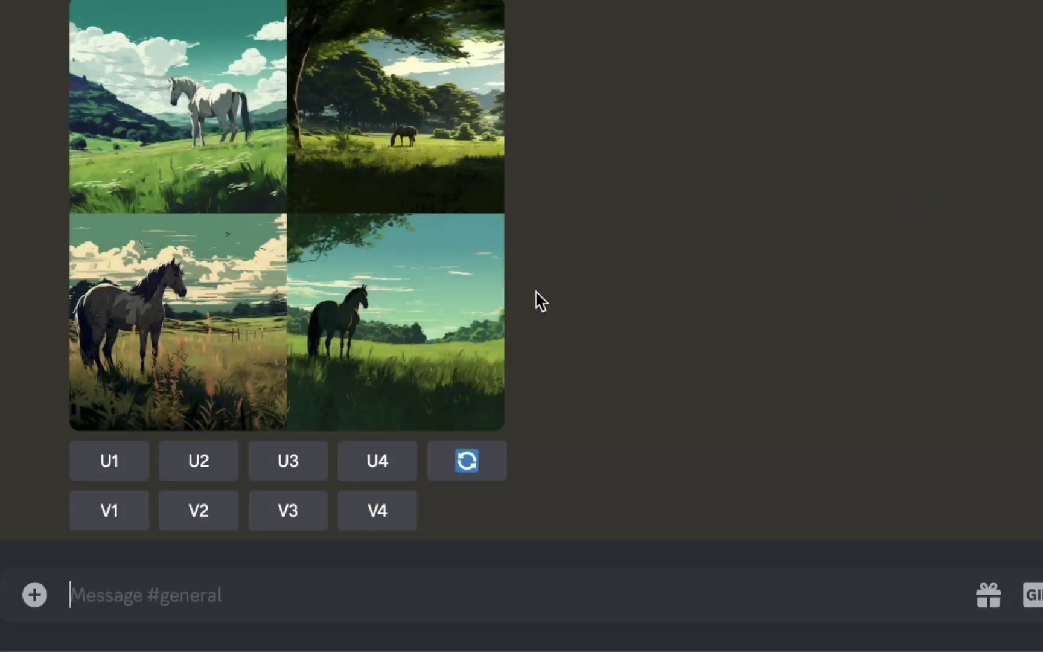
- Generate images with /imagine from "Horse grazing in a grassy pasture,cartoon style" and view the resulting grid enlarged
text(/imagine Horse grazing in a grassy pasture,cartoon style)
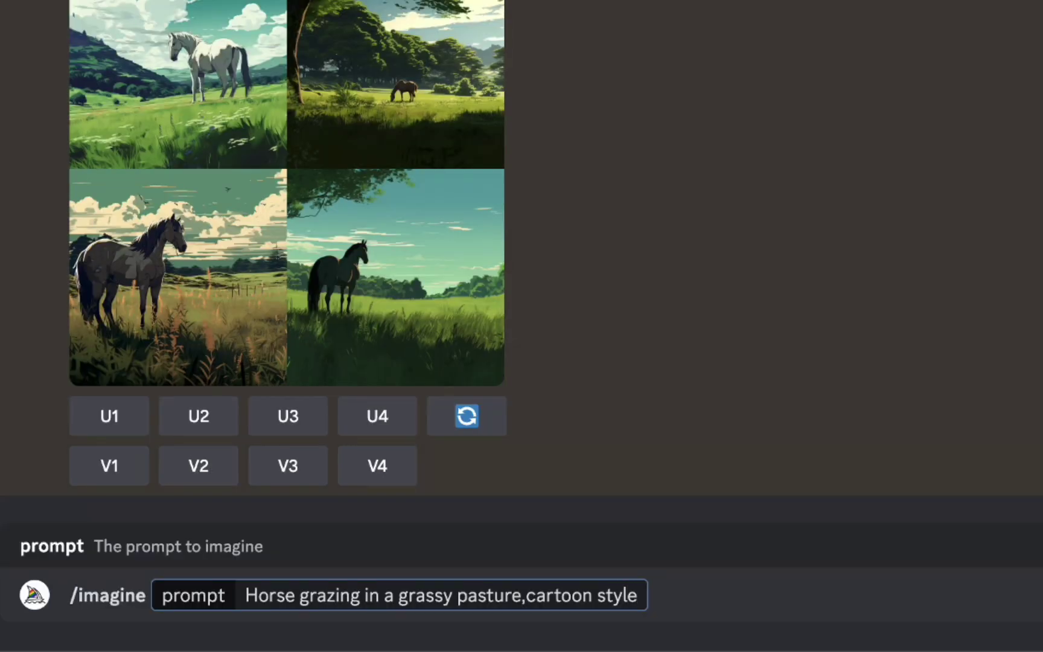
key(Return)
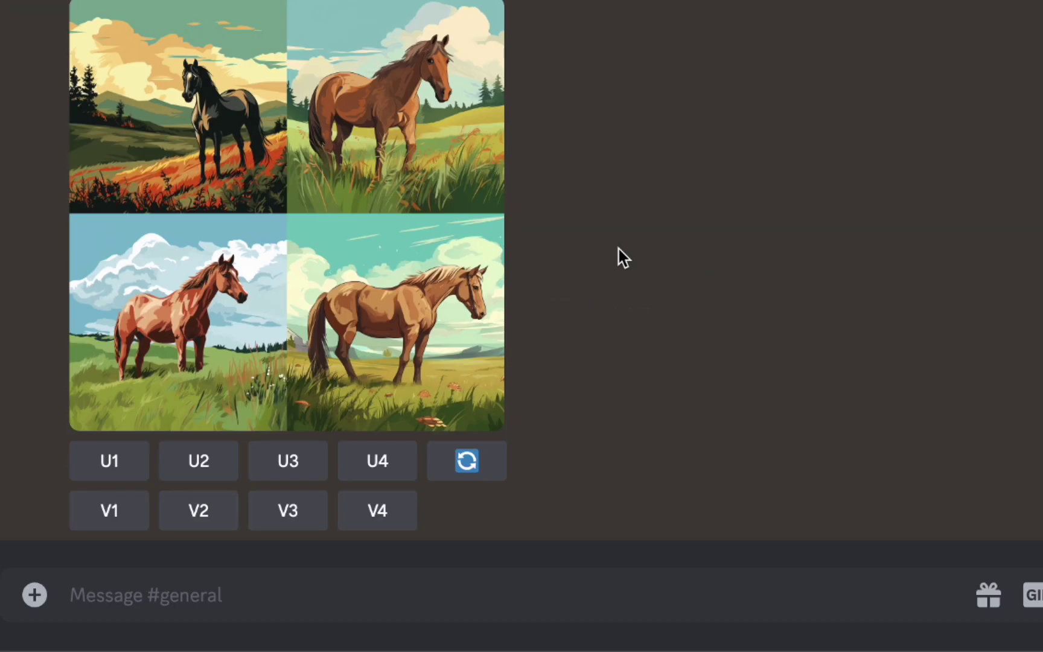
click(264, 234)
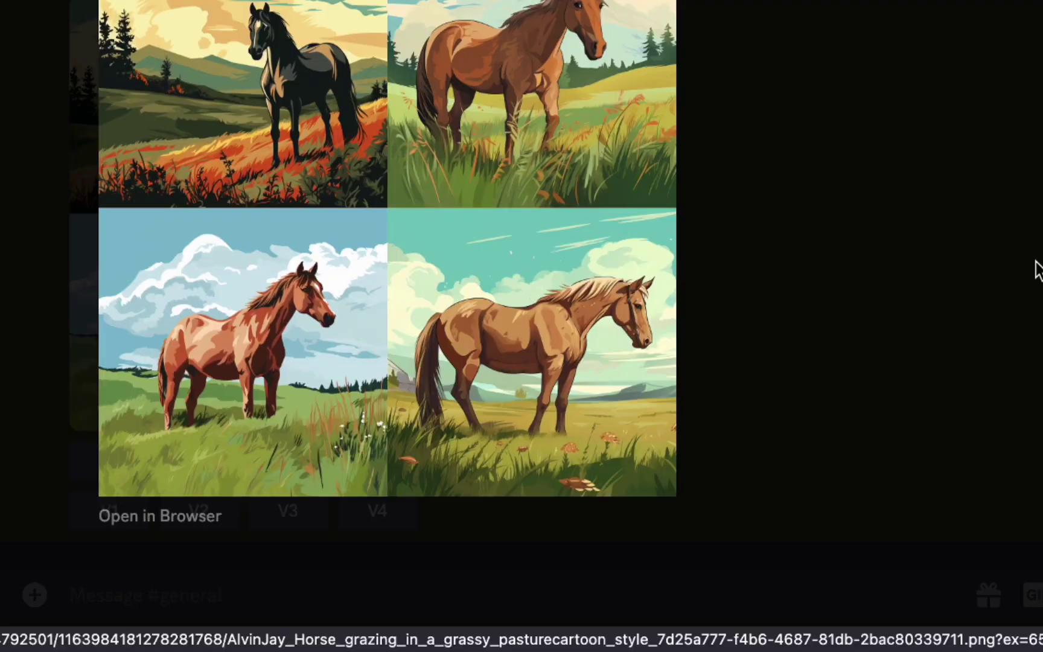
click(1035, 386)
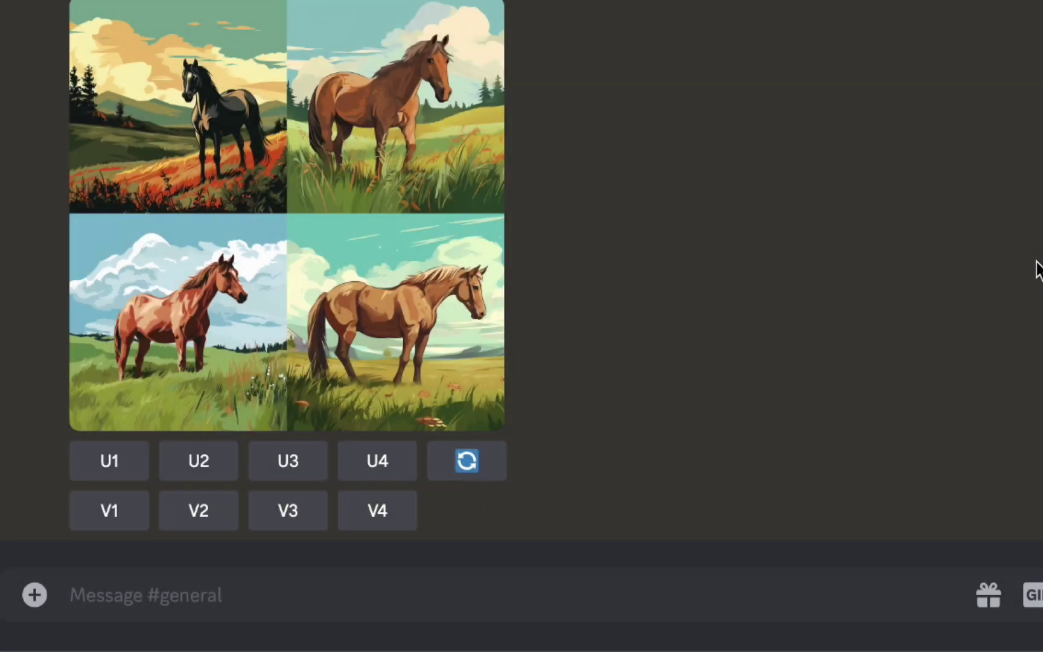
click(343, 228)
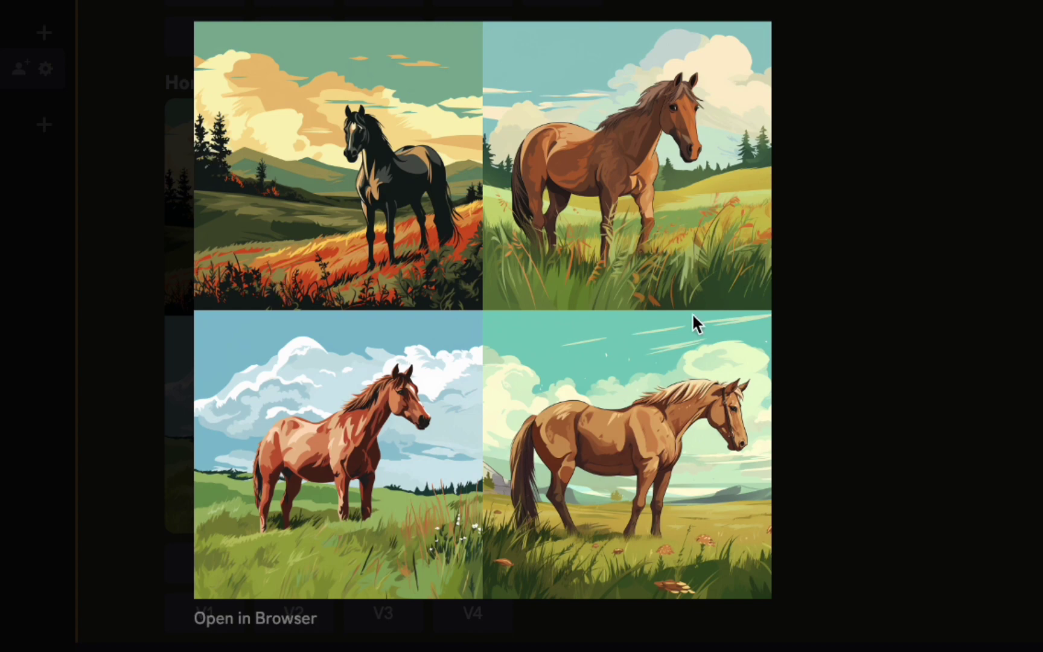
click(989, 175)
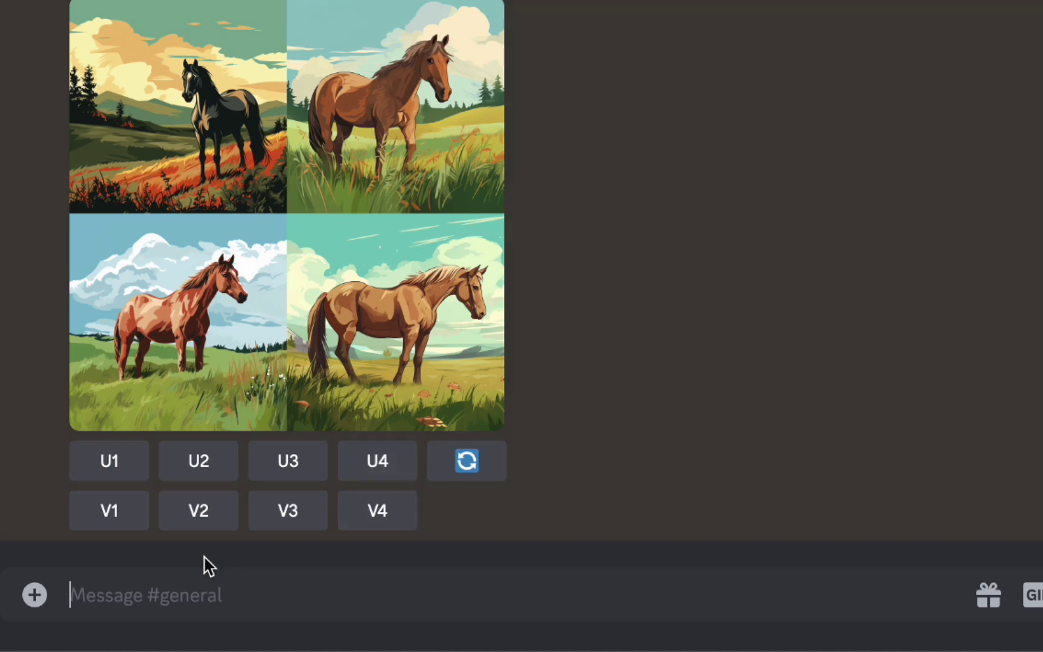
- Begin a new /imagine prompt with "Horse grazing in a grassy pasture ,taken on a canon 80D with"
text(/)
click(233, 106)
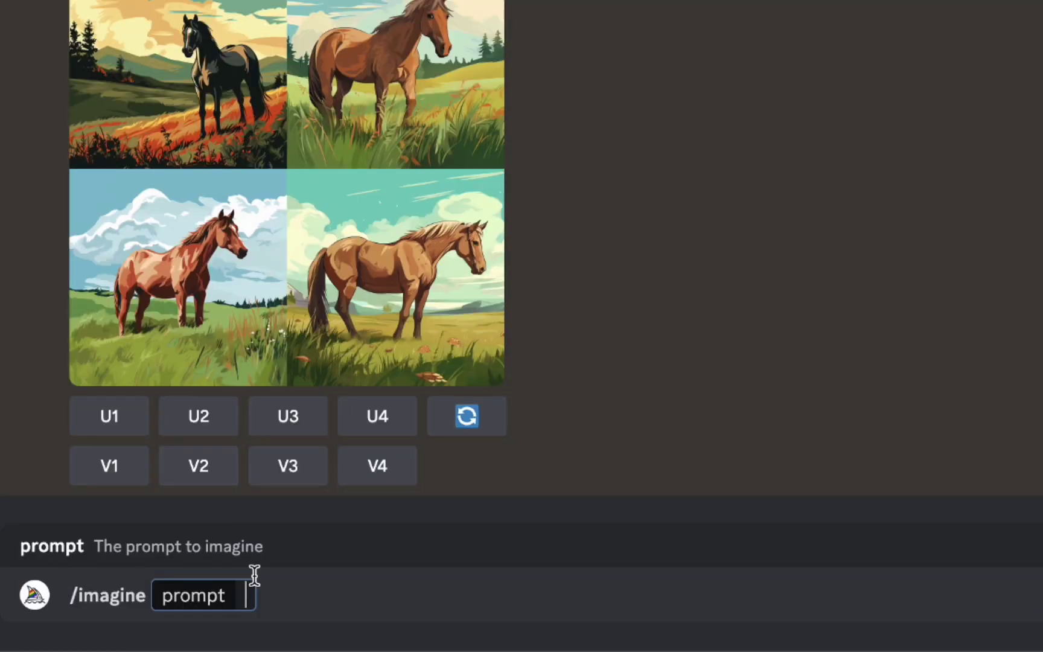
text(Horse grazing in a grassy pasture)
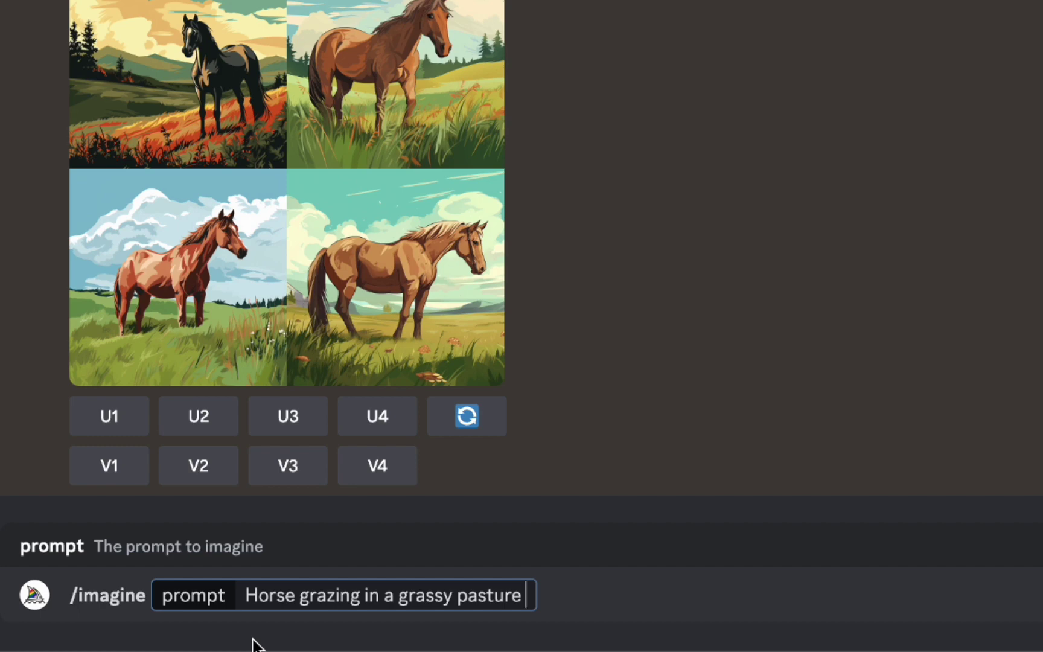
text(,taken)
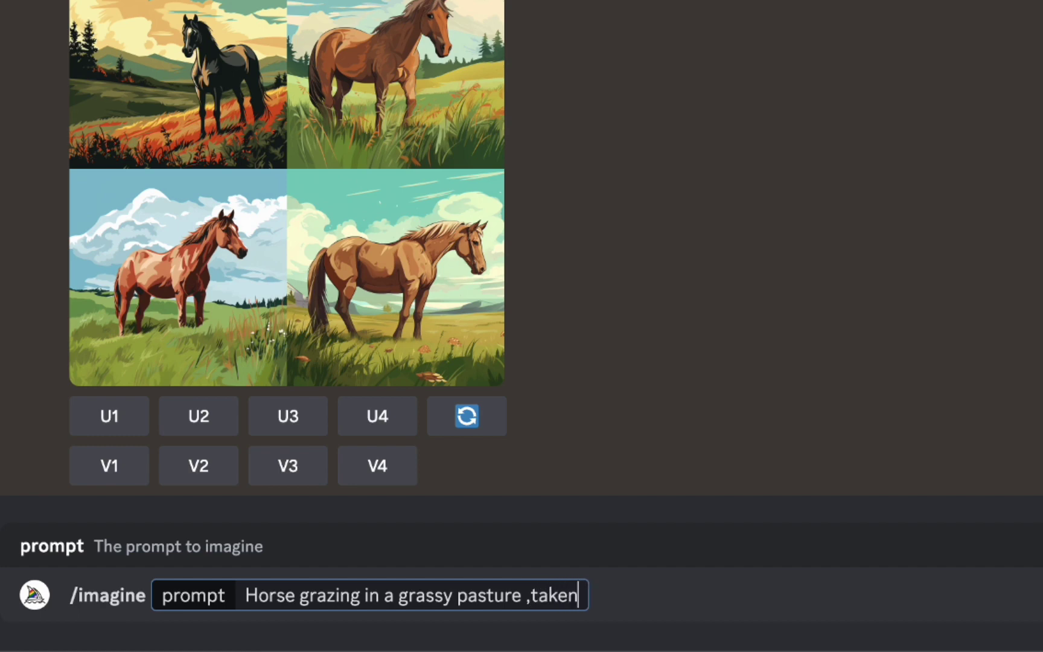
text( o)
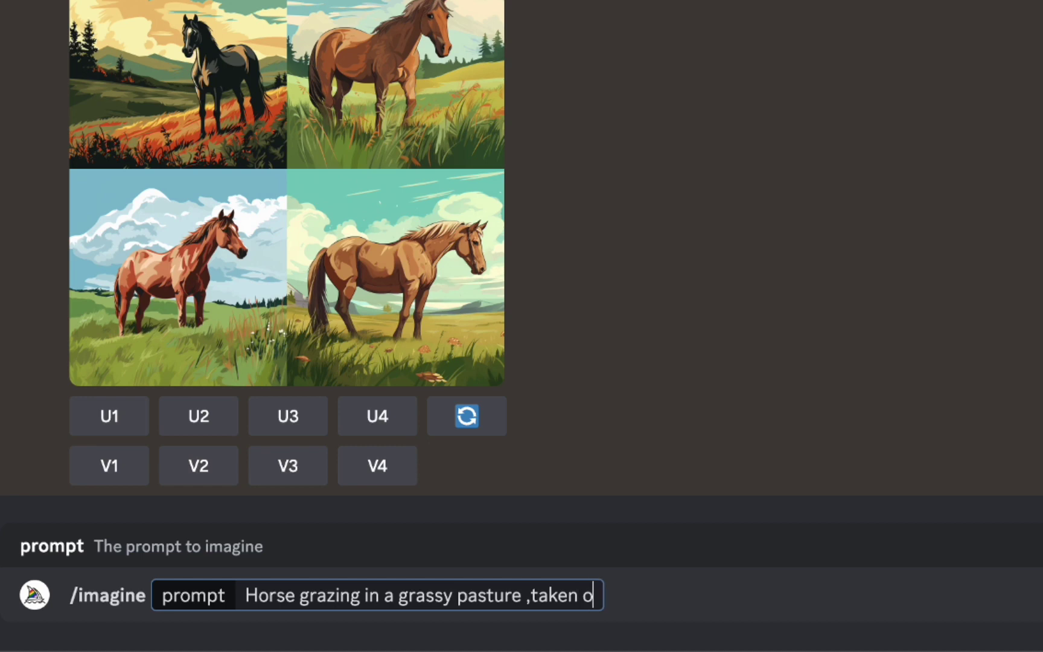
text(n a canon 80d)
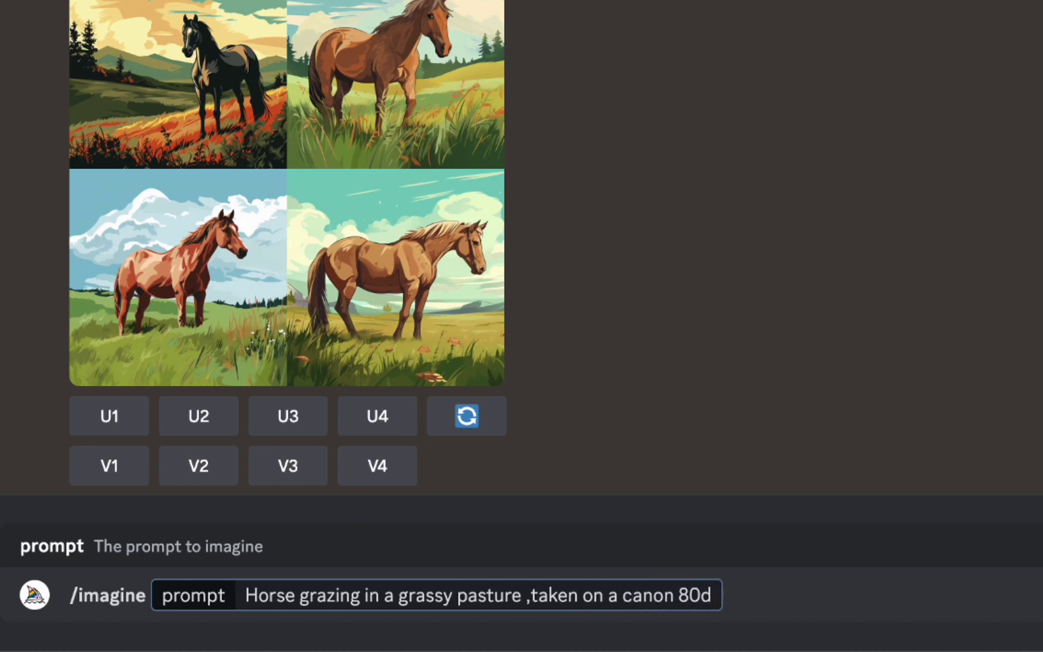
key(BackSpace)
text(D with)
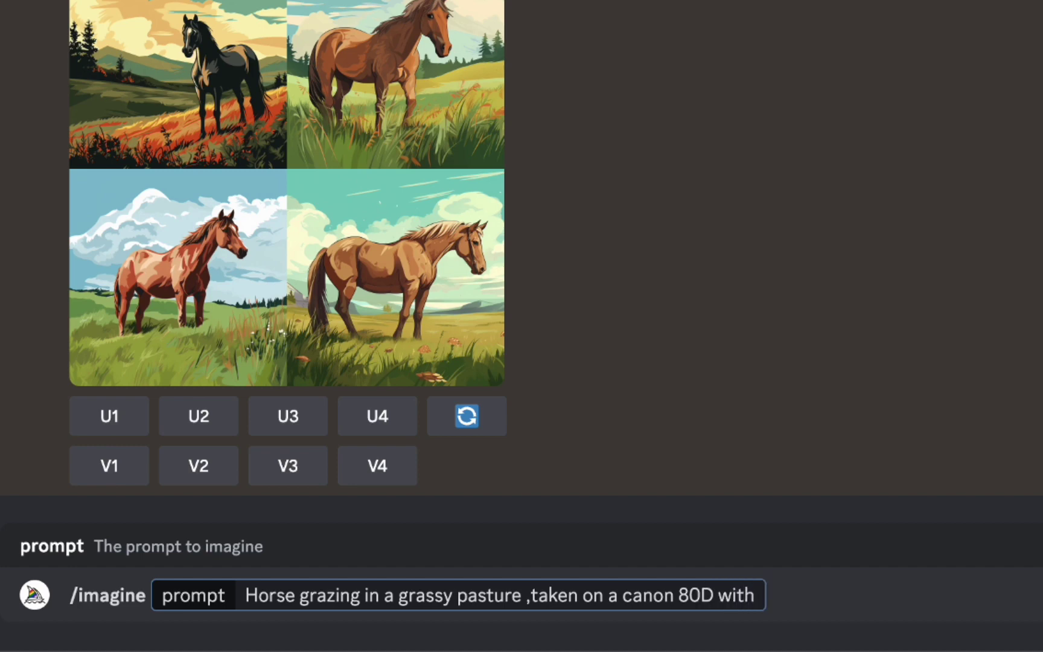
- Complete the prompt with "a wide-angle lens at blue hour,cinematic,epic moonlight", submit it and view the resulting image grid enlarged
text( a wide)
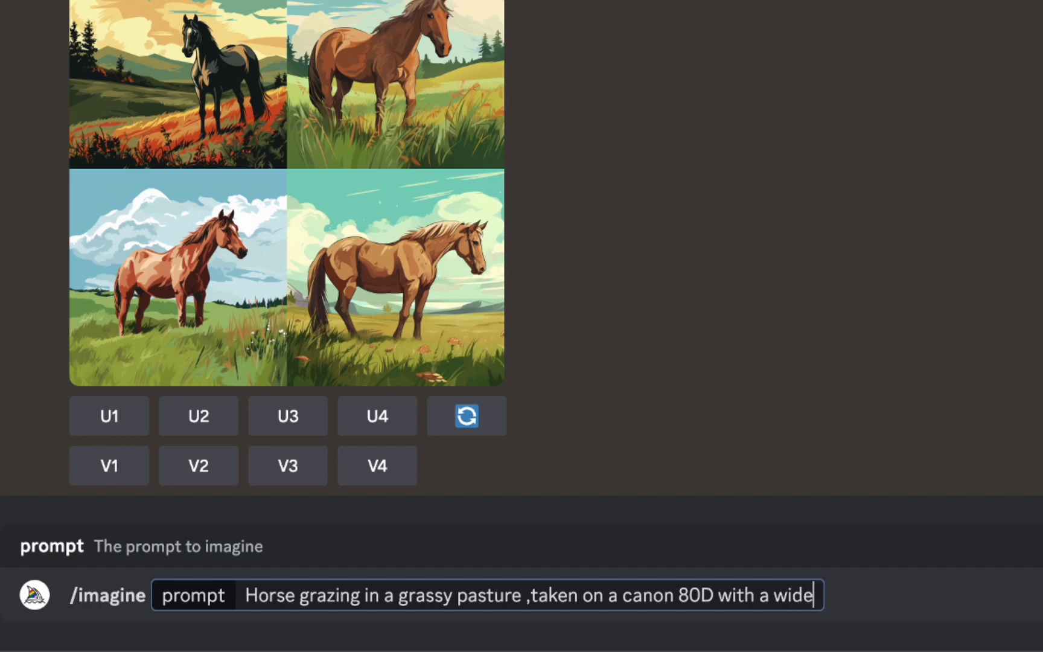
text(-angle)
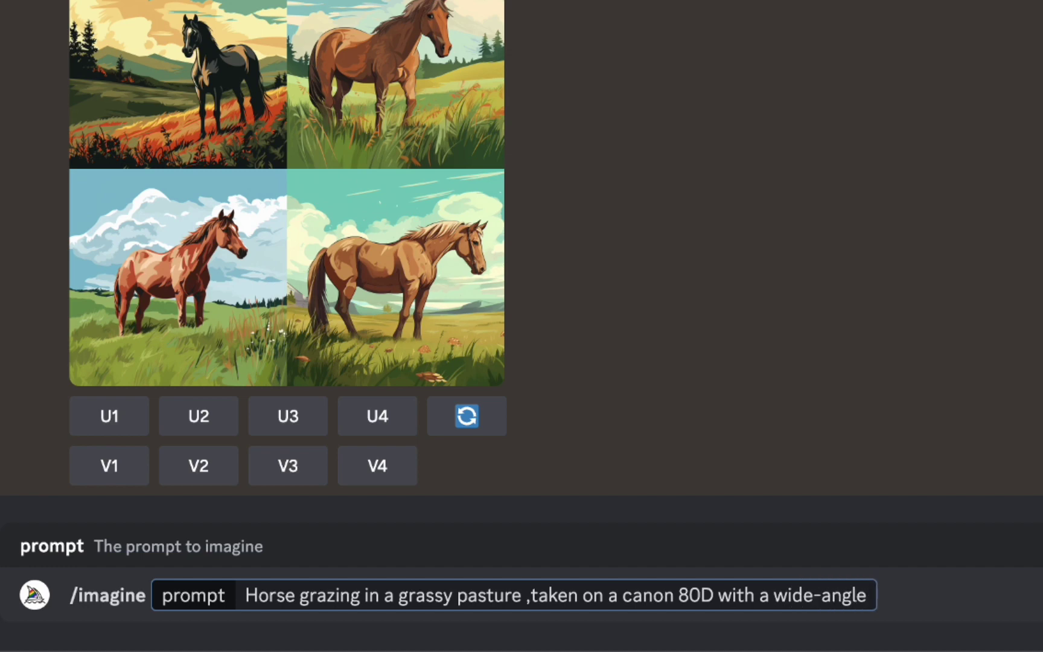
text( lens )
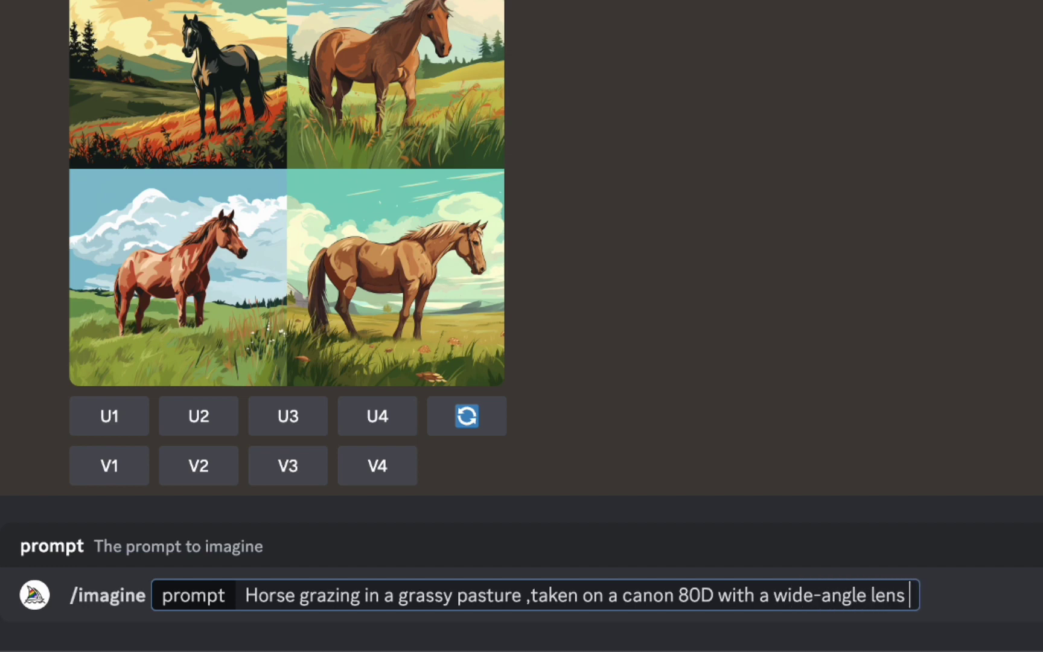
text(at blue hour,cinematic,epic moonlight)
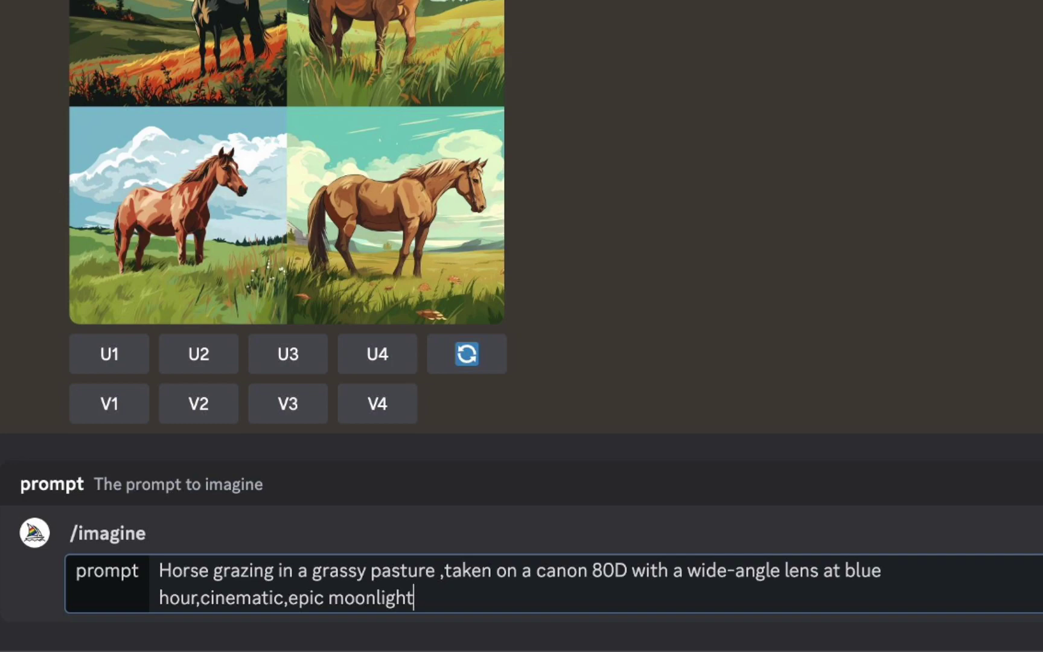
key(Return)
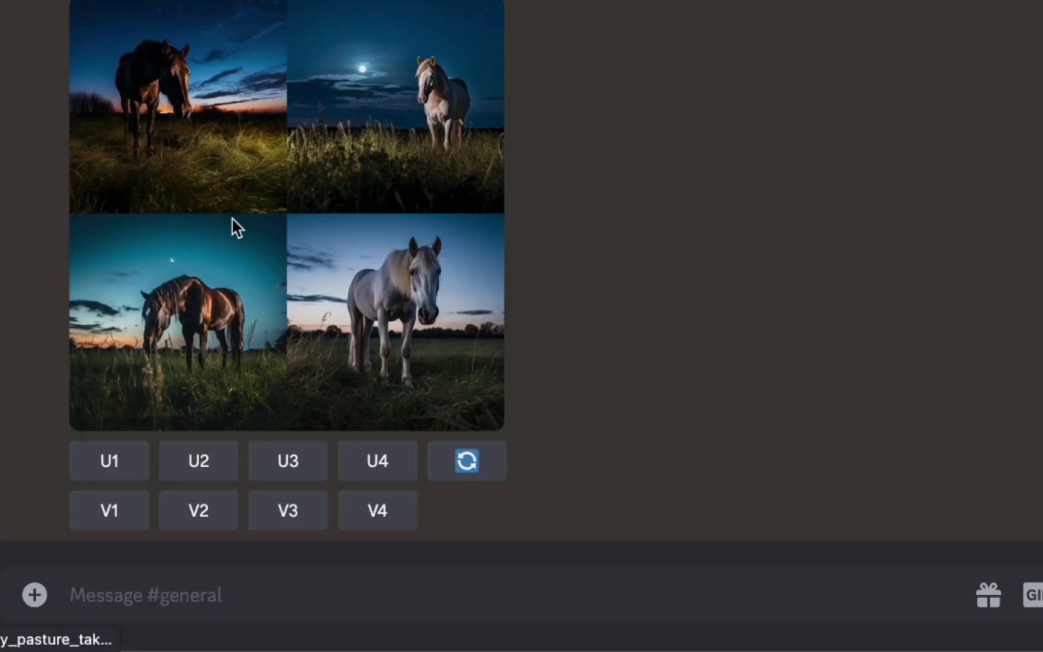
click(231, 219)
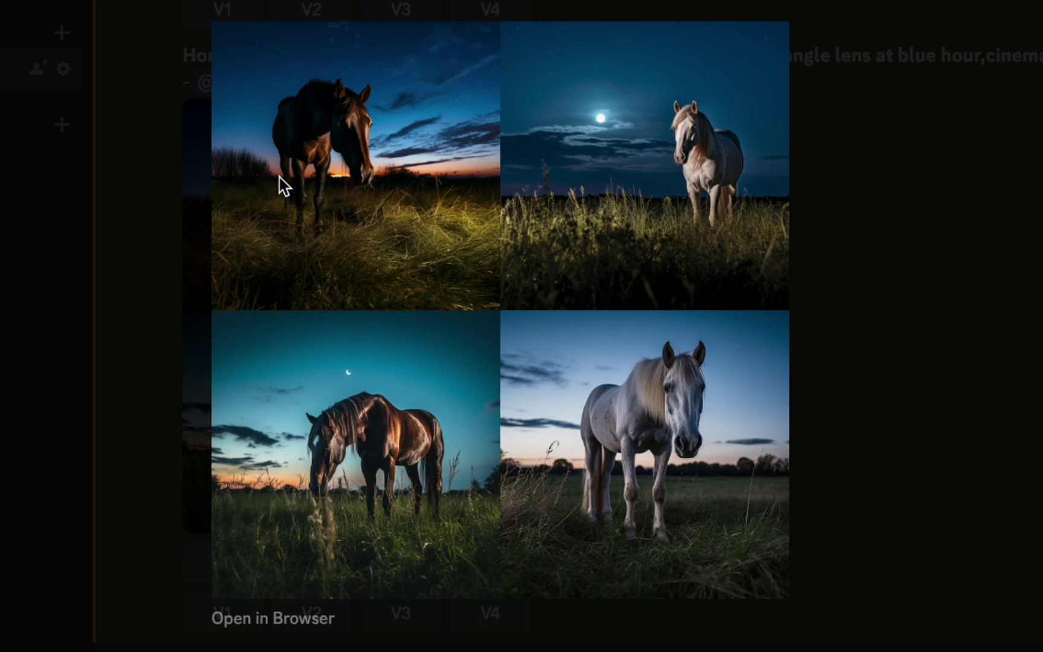
click(1001, 384)
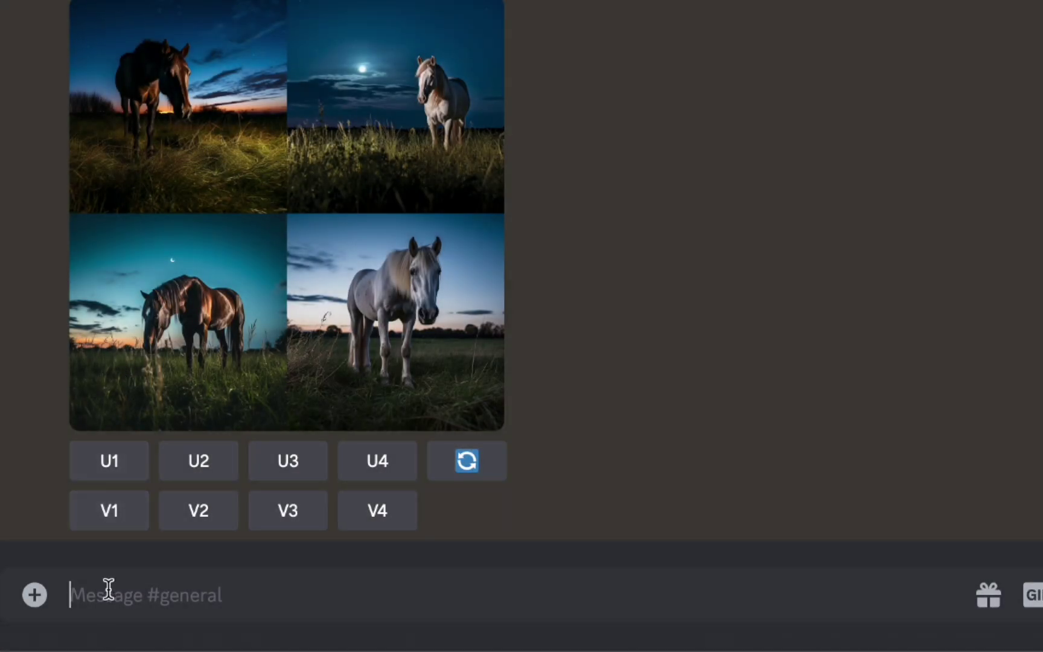
- Begin a new /imagine prompt with "Horse grazing in a grassy pasture, 3D unity render, octane render, 3d sculpture,"
text(/)
click(200, 121)
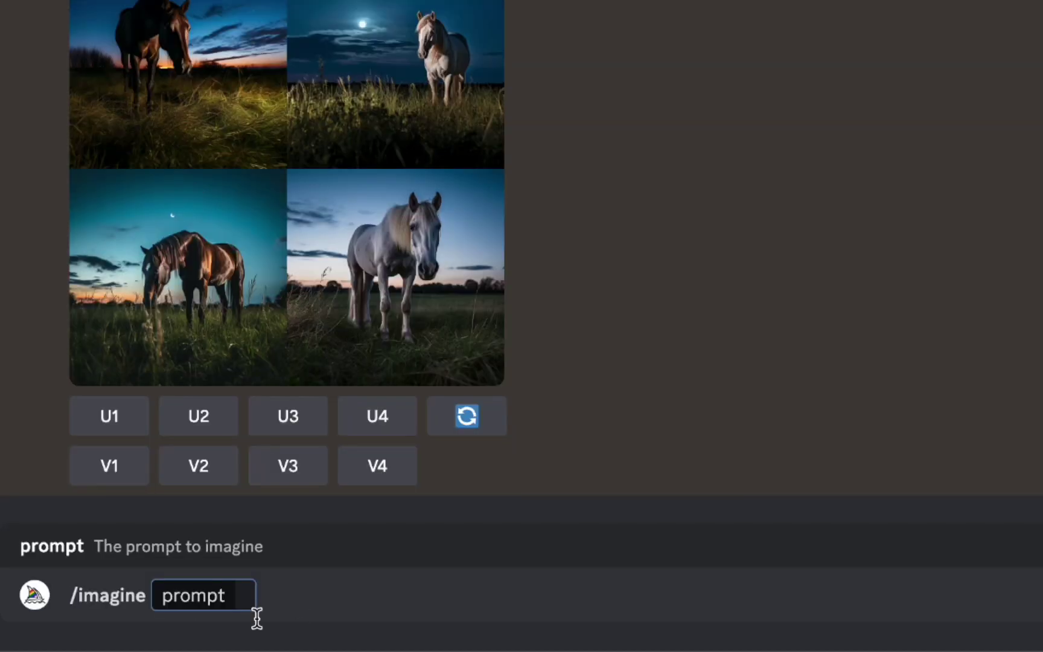
text(Horse grazing in a grassy pasture)
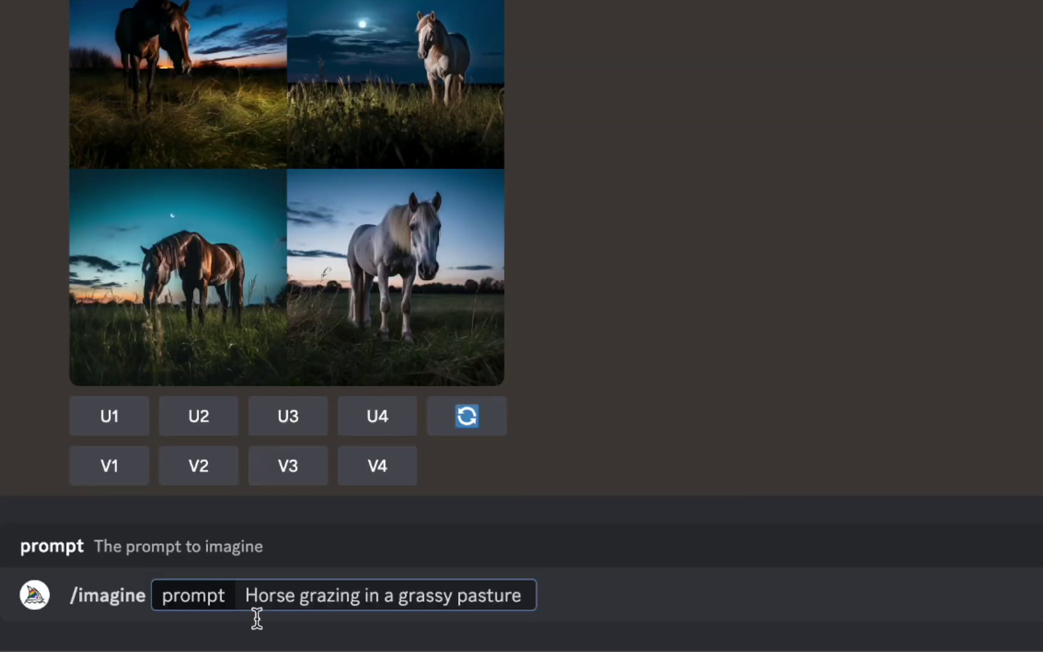
key(BackSpace)
text(, 3D unity render, octane render)
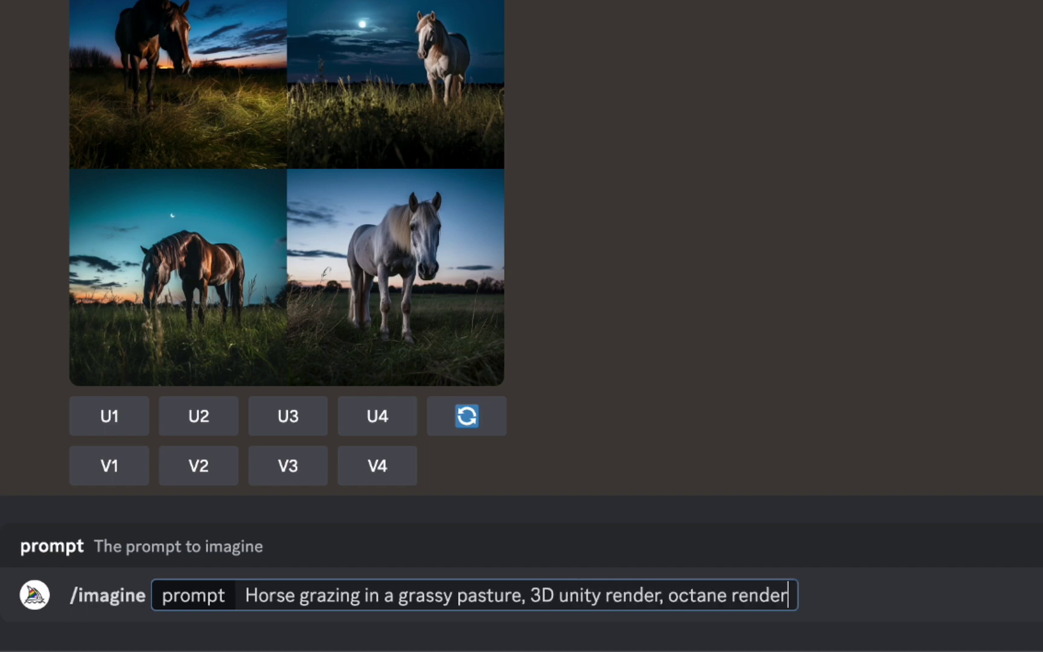
text(, )
text(3d )
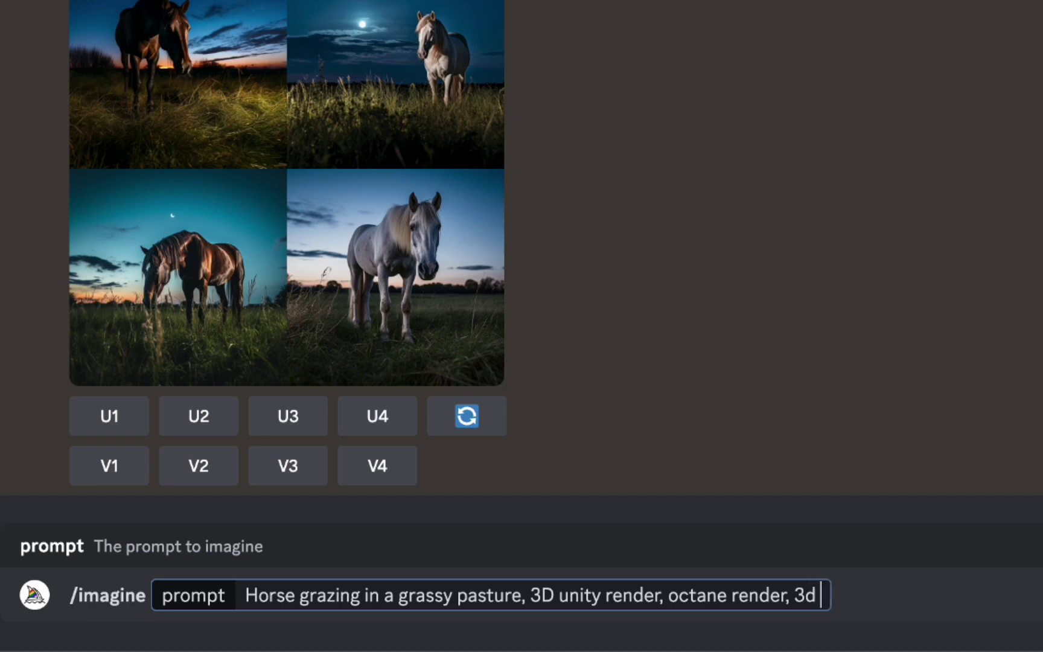
text(scul)
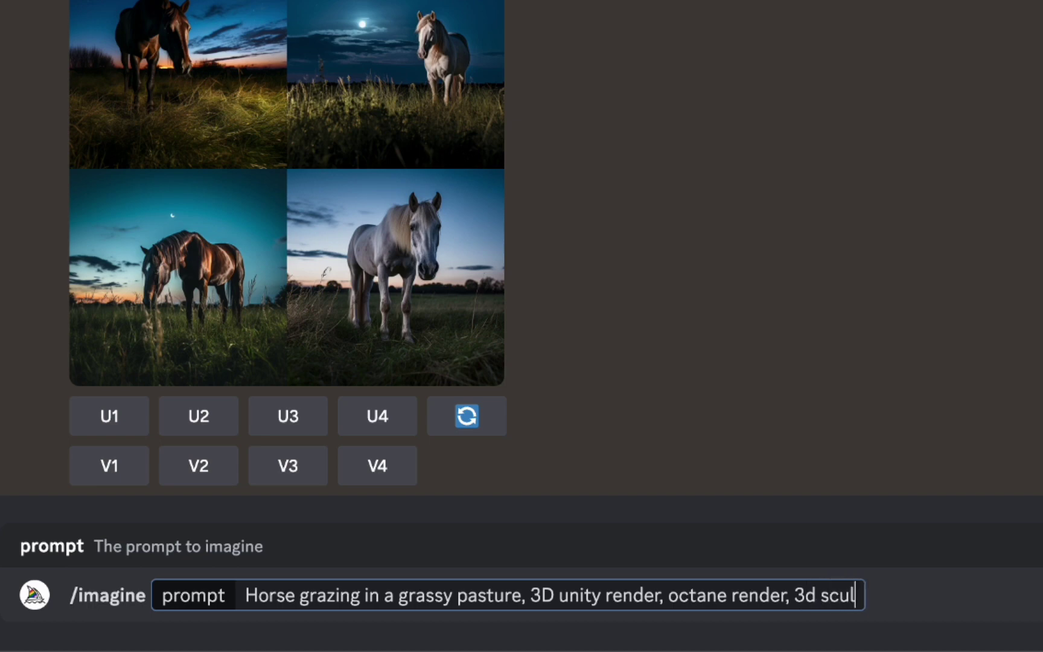
text(pture,)
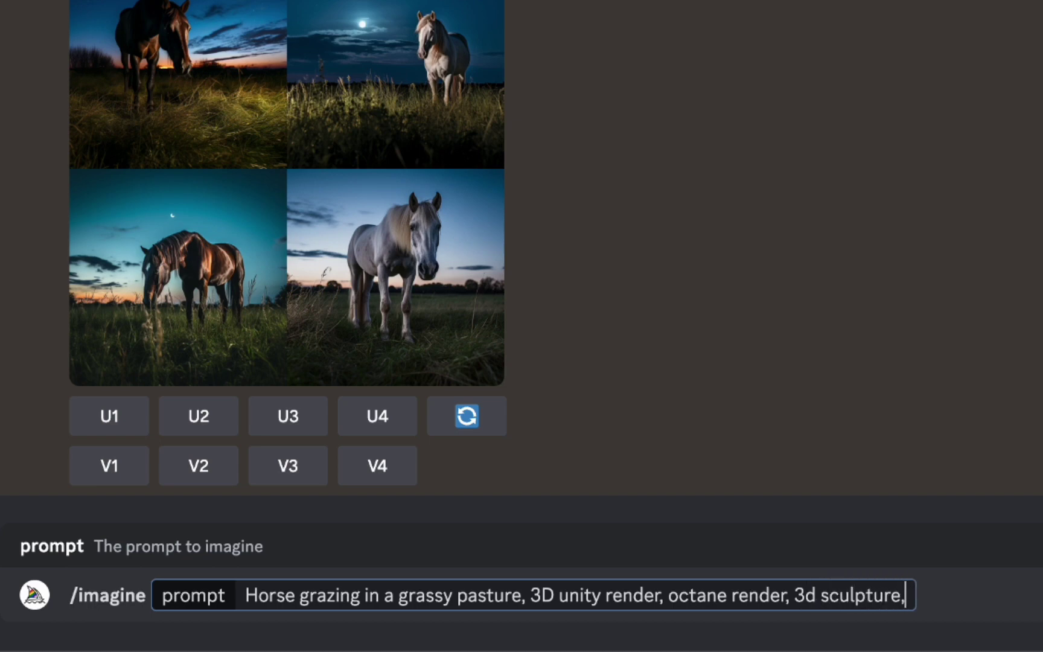
- Complete the prompt with "rat trace,4k,dramatic light,flocused,detail", submit it and view the resulting image grid enlarged
text(rat trac)
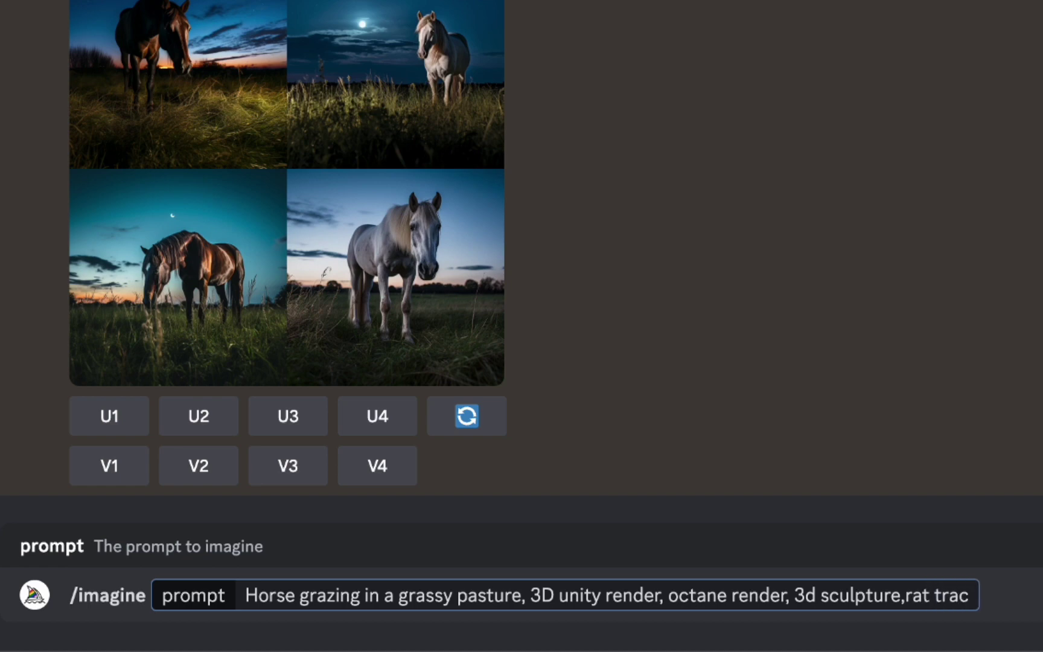
text(e,4k)
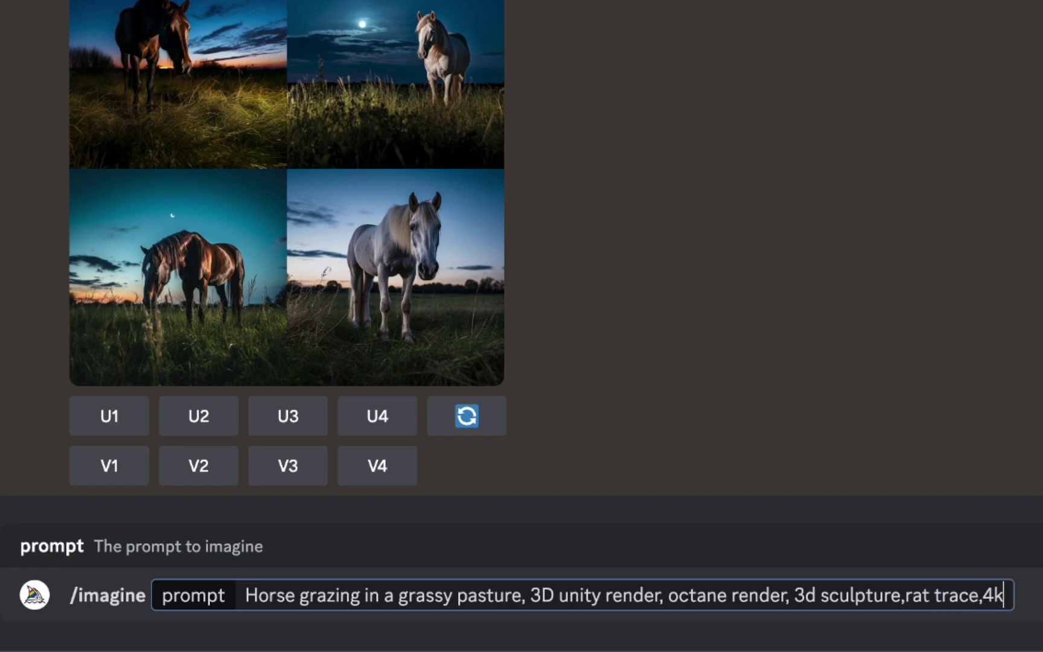
text(,dram)
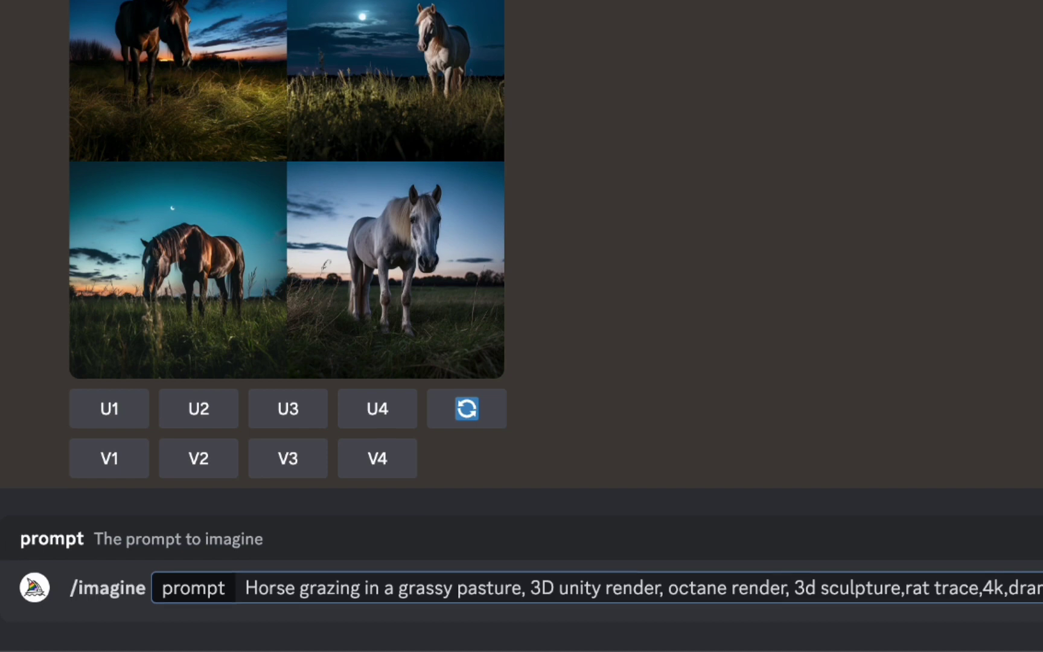
text(atic light,)
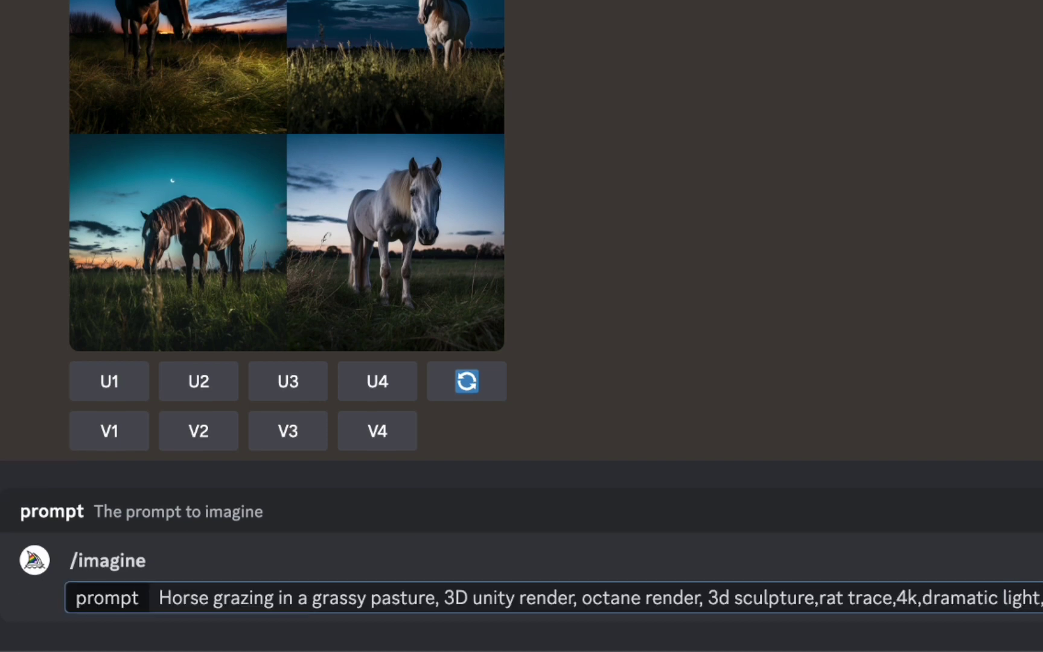
text(flocused d)
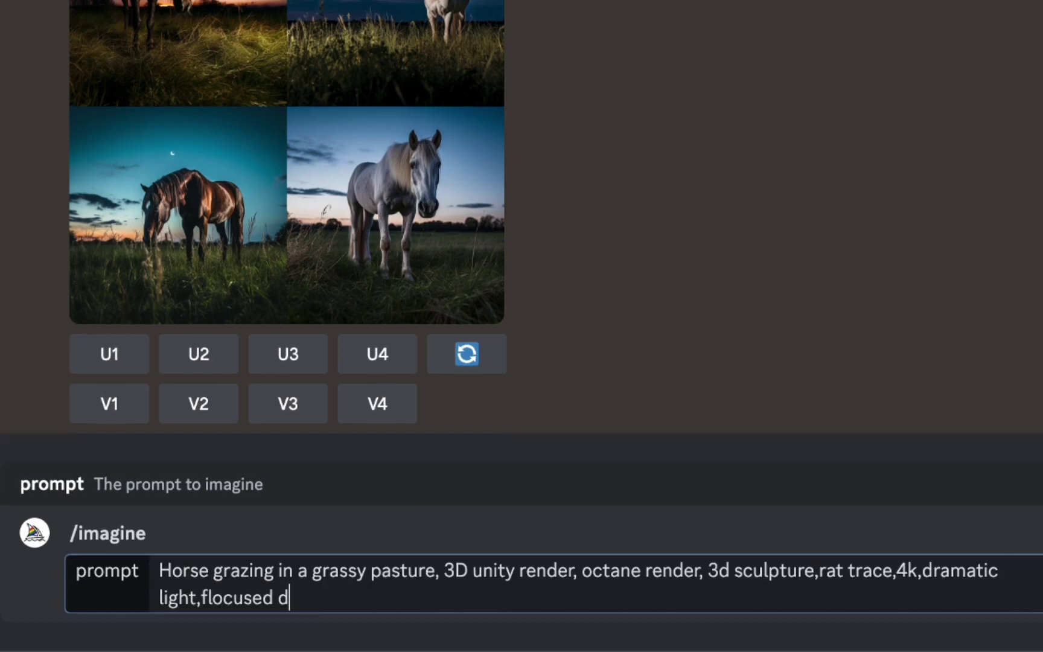
text(e)
key(BackSpace)
key(BackSpace)
key(BackSpace)
text(,detail)
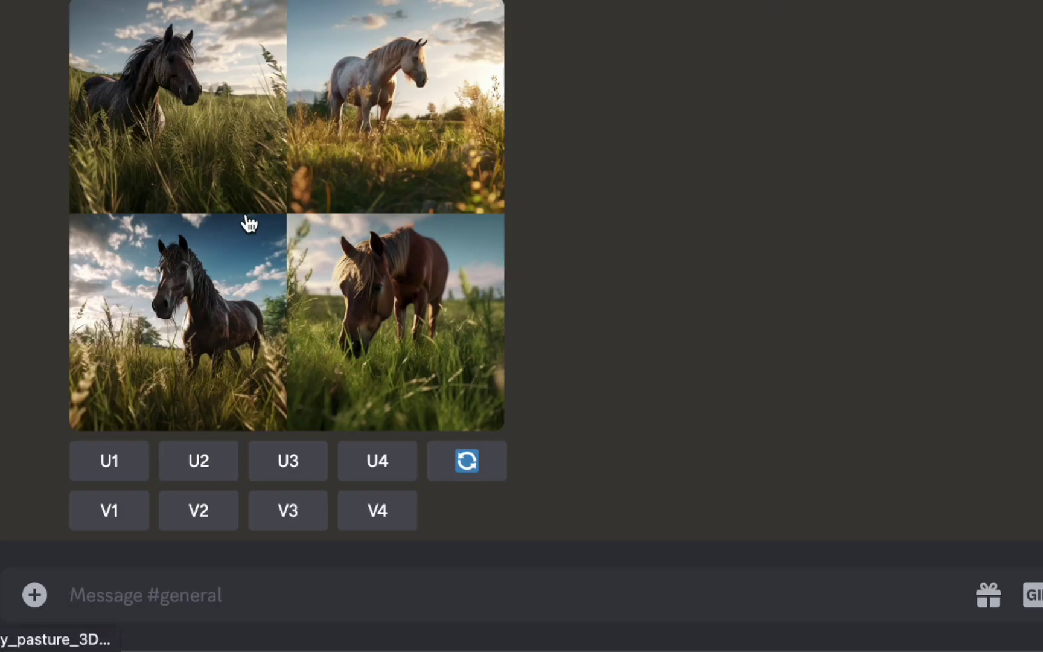
click(244, 221)
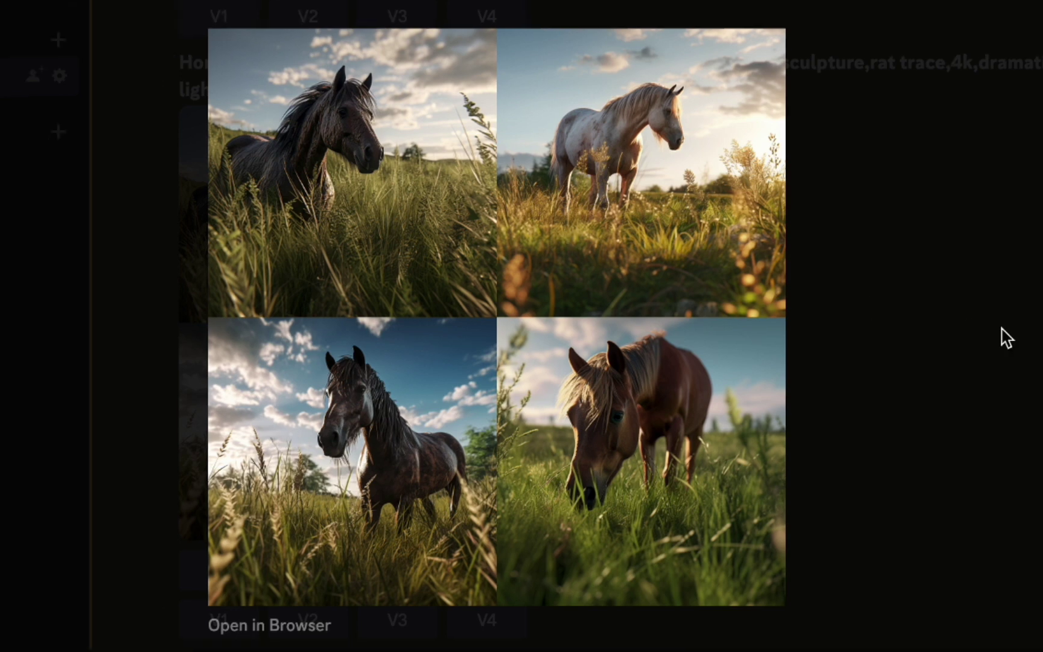
click(1007, 338)
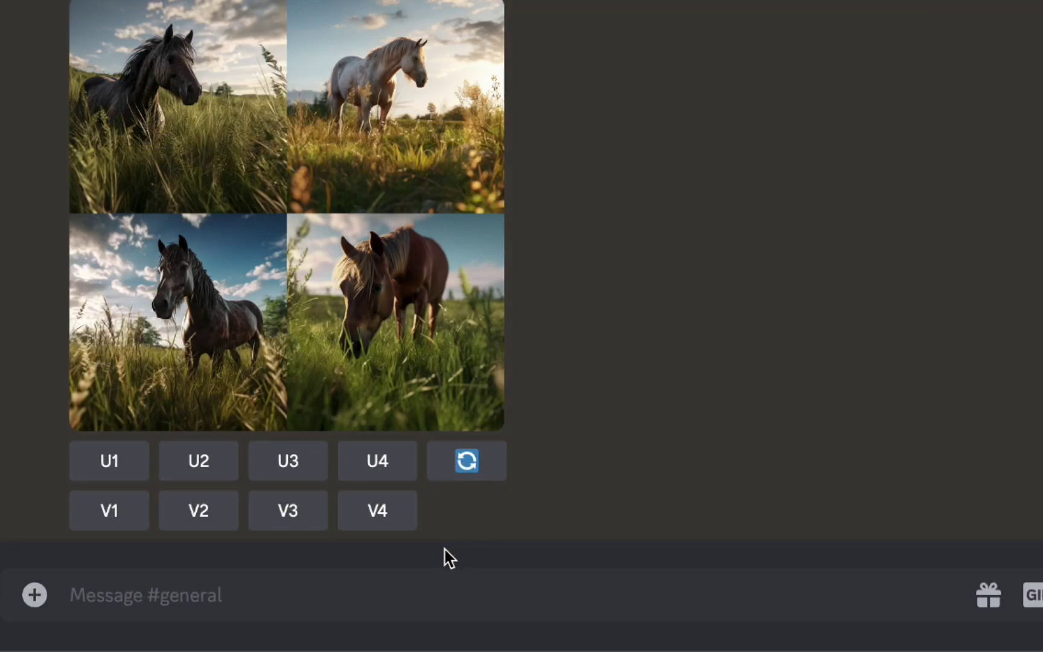
- Generate images with /imagine from "Horse grazing in a grassy pasture , painted by francis barlow,epic,color,vibrant" and view the resulting grid enlarged
click(166, 591)
text(/)
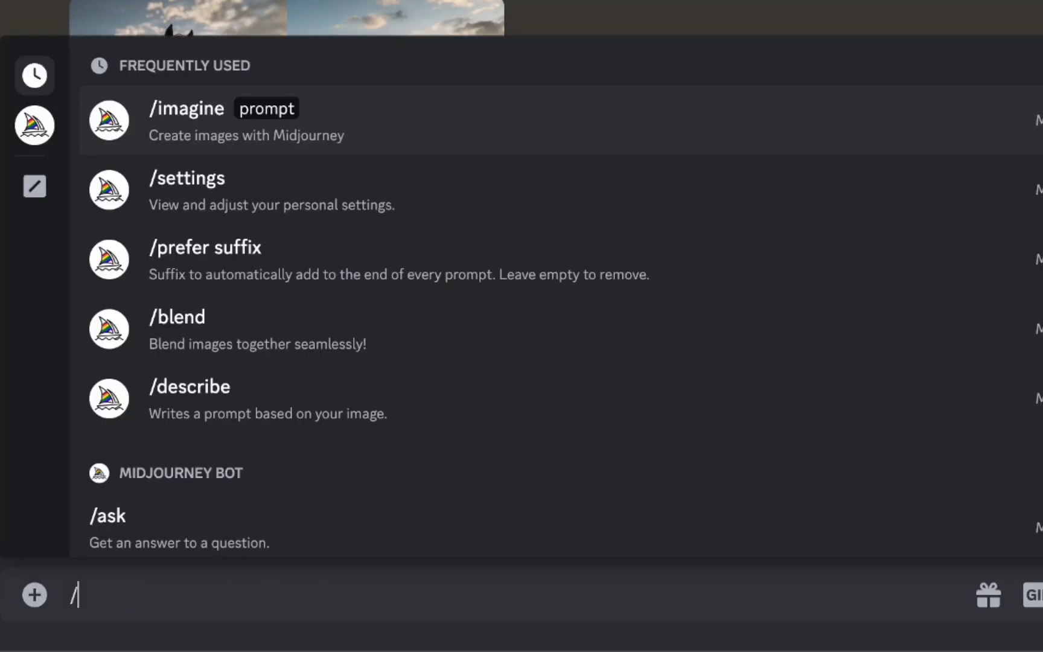
click(152, 115)
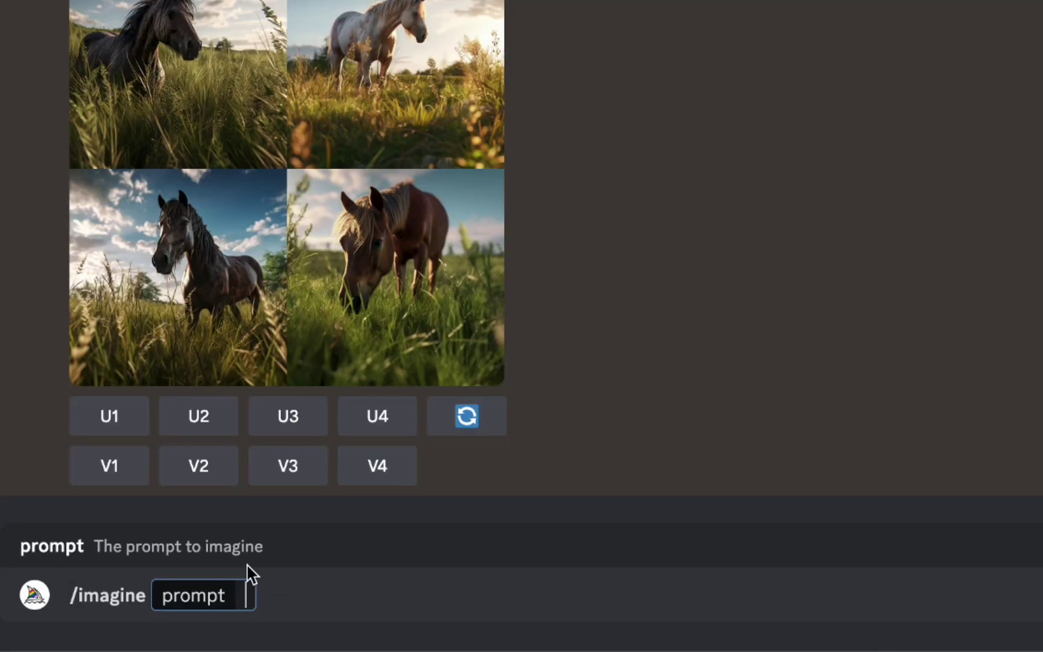
text(Horse grazing in a grassy pasture)
text(, painted by francis barlow,epic,color,vibrant)
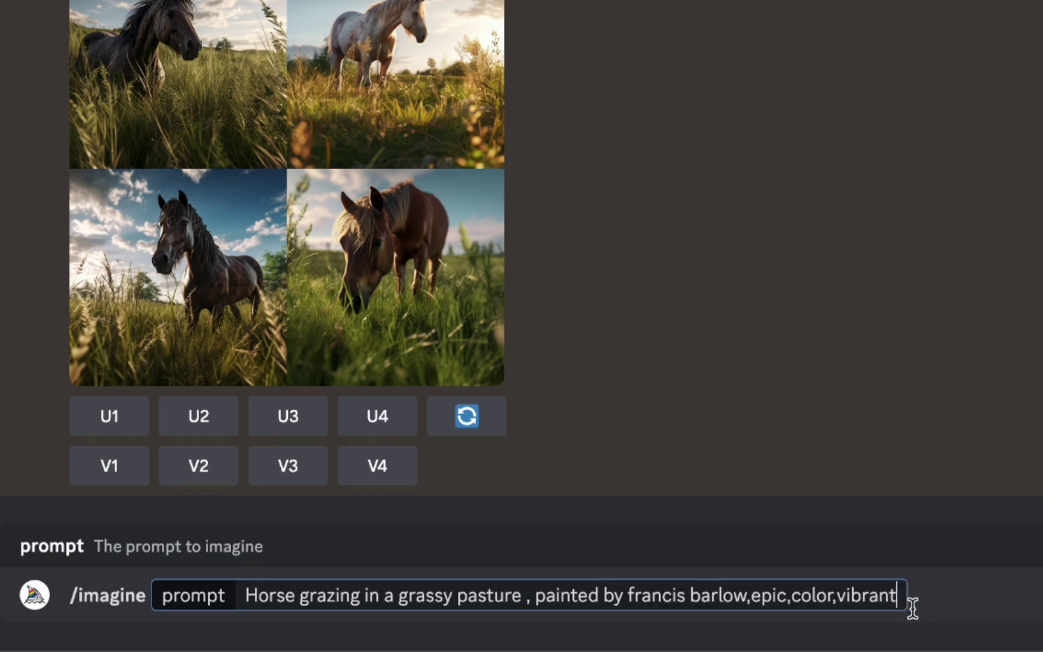
key(Return)
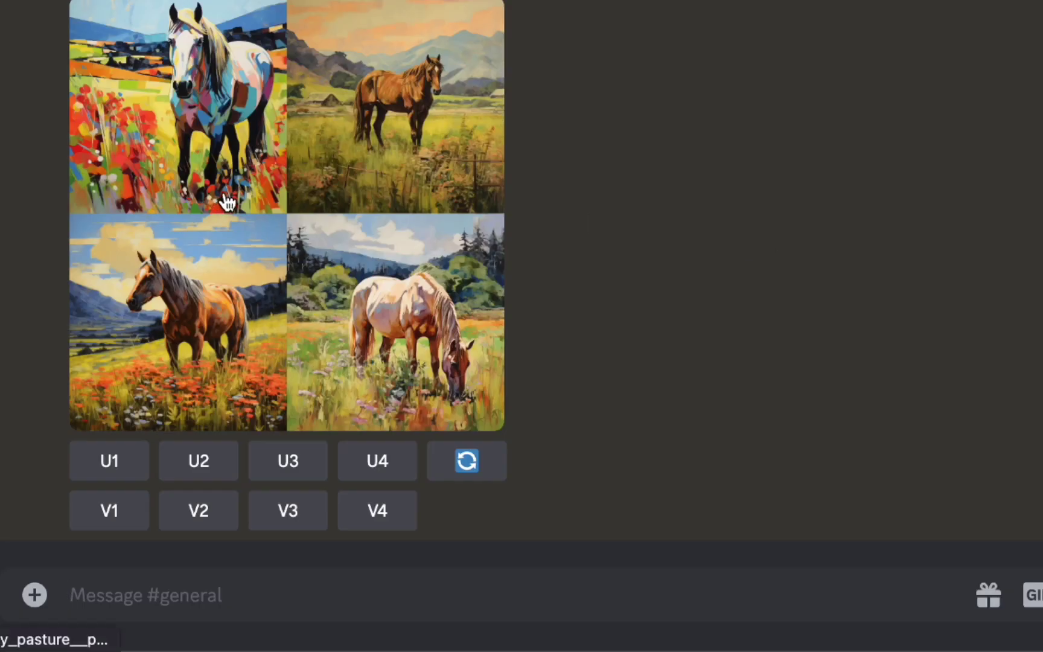
click(239, 210)
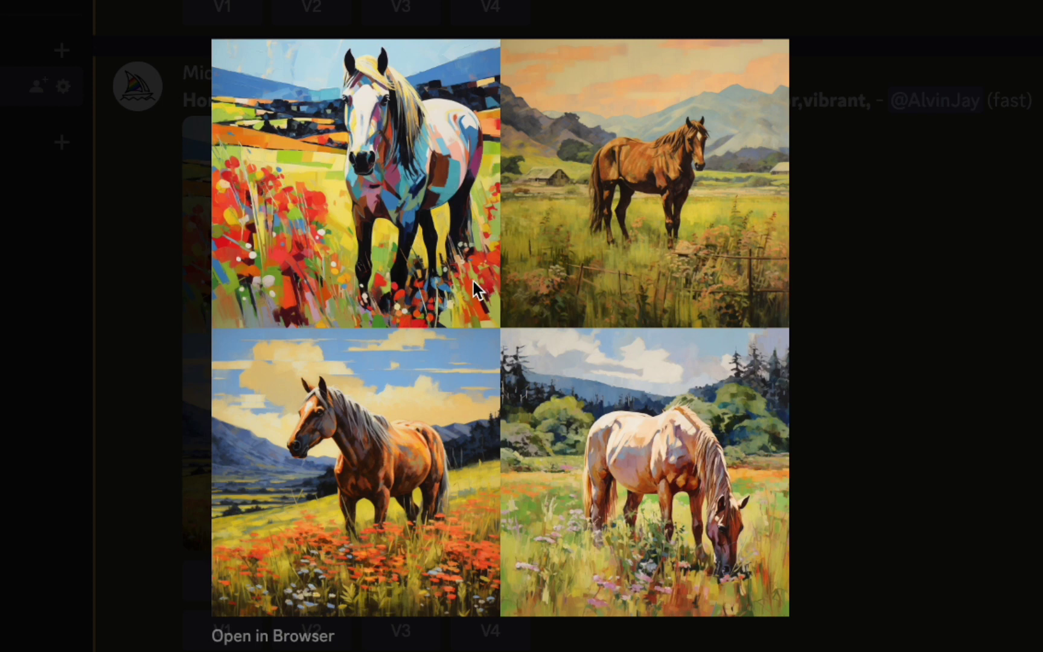
click(902, 322)
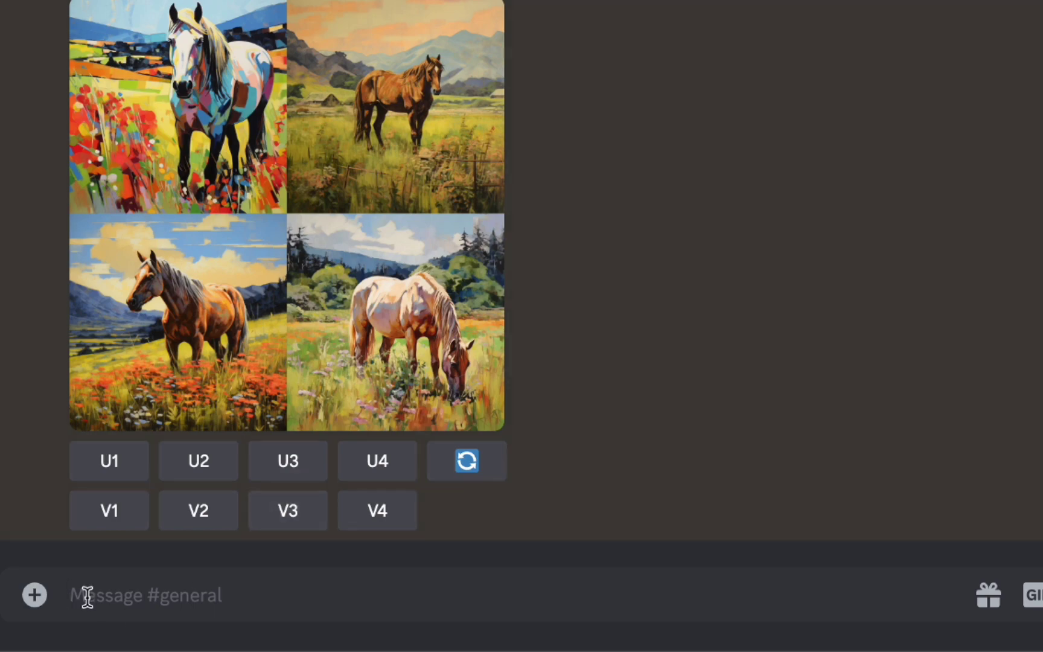
- Generate images with /imagine of "A red potion in a volumetric flask" sitting on a white background, magical, and view the resulting grid enlarged
click(88, 597)
text(/)
click(146, 144)
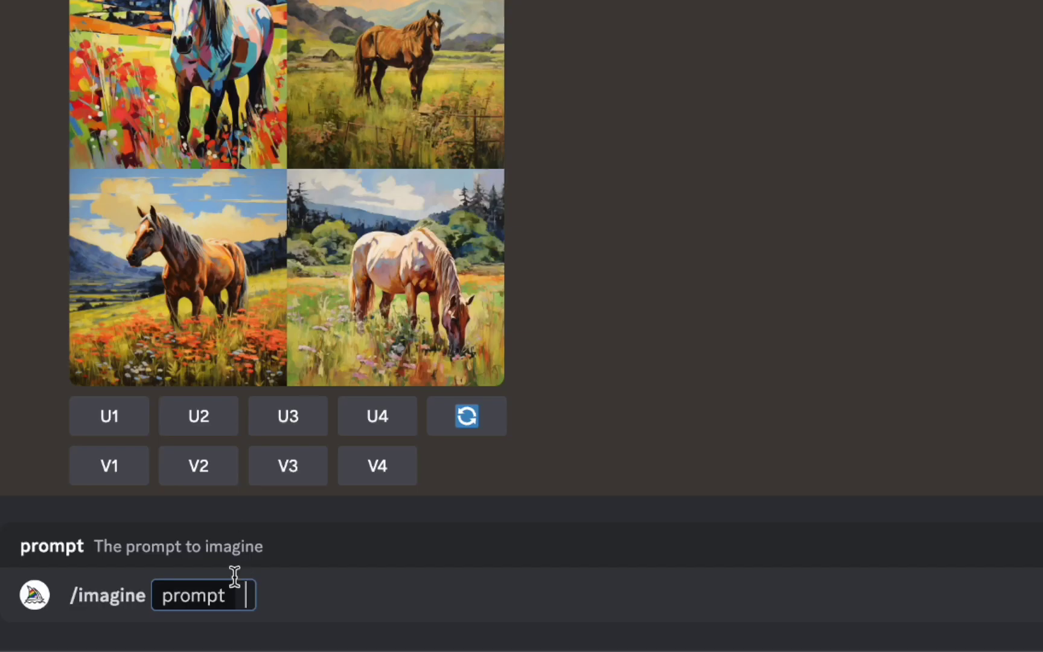
text(A r)
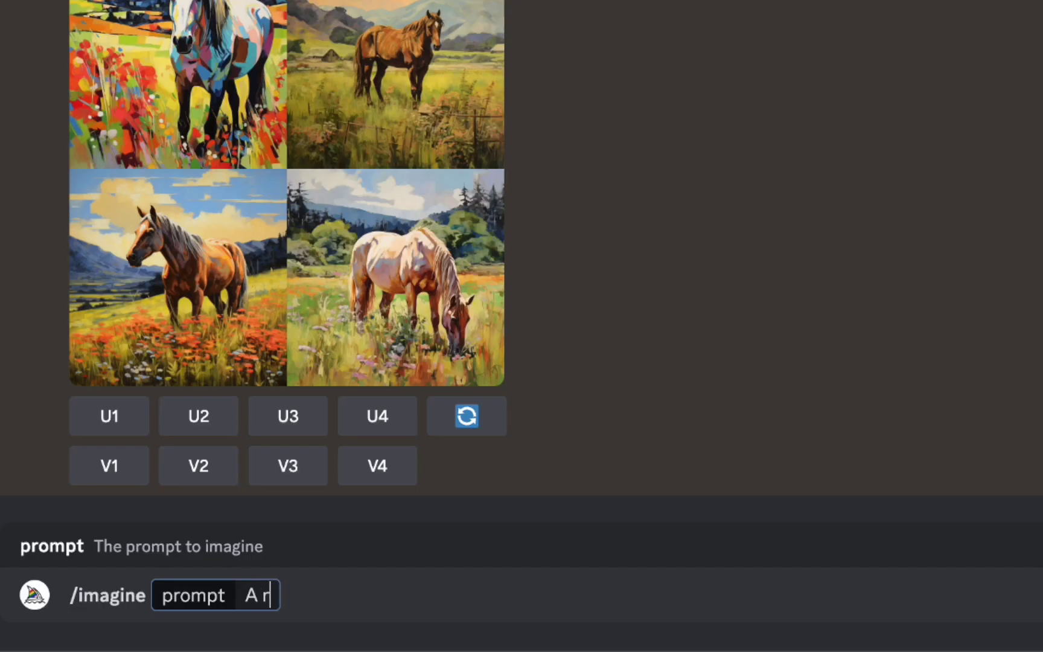
text(ed potion)
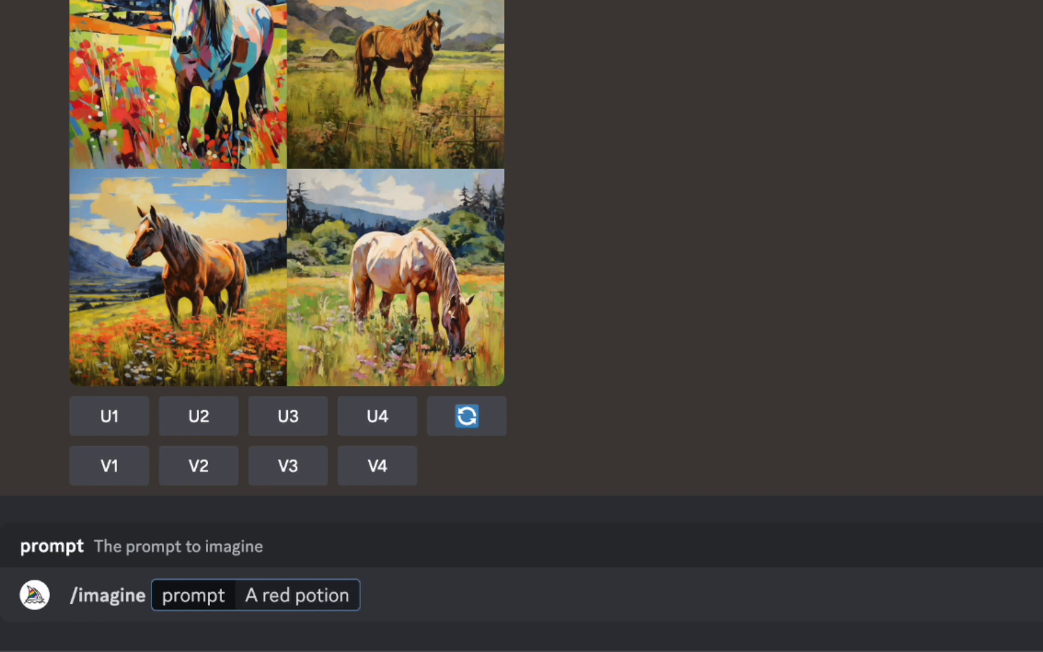
text( in a b)
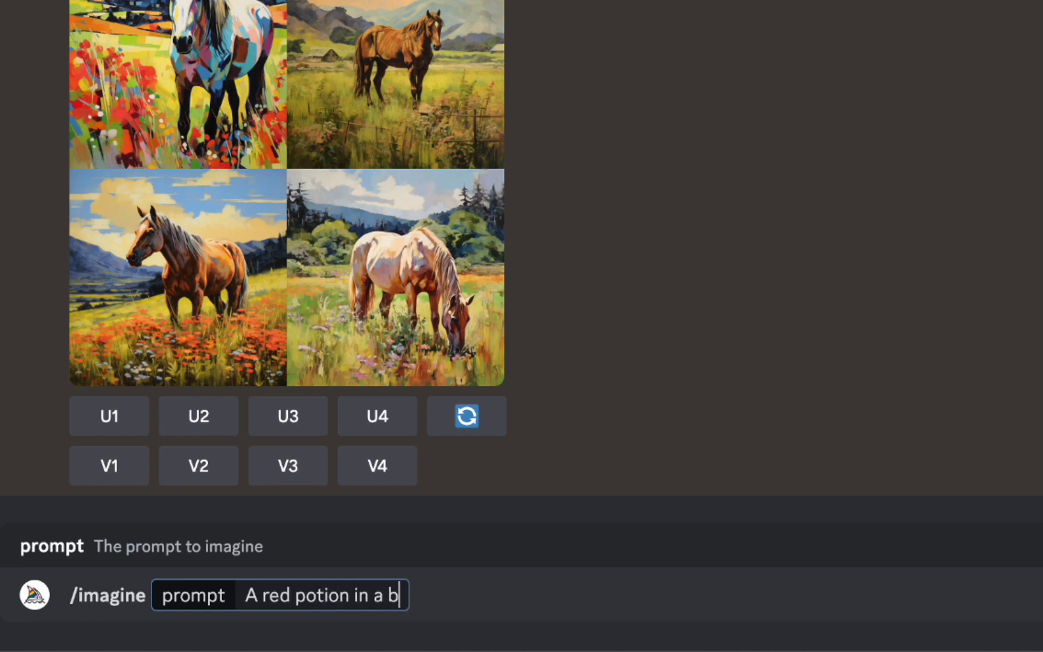
key(BackSpace)
key(BackSpace)
key(ctrl+v)
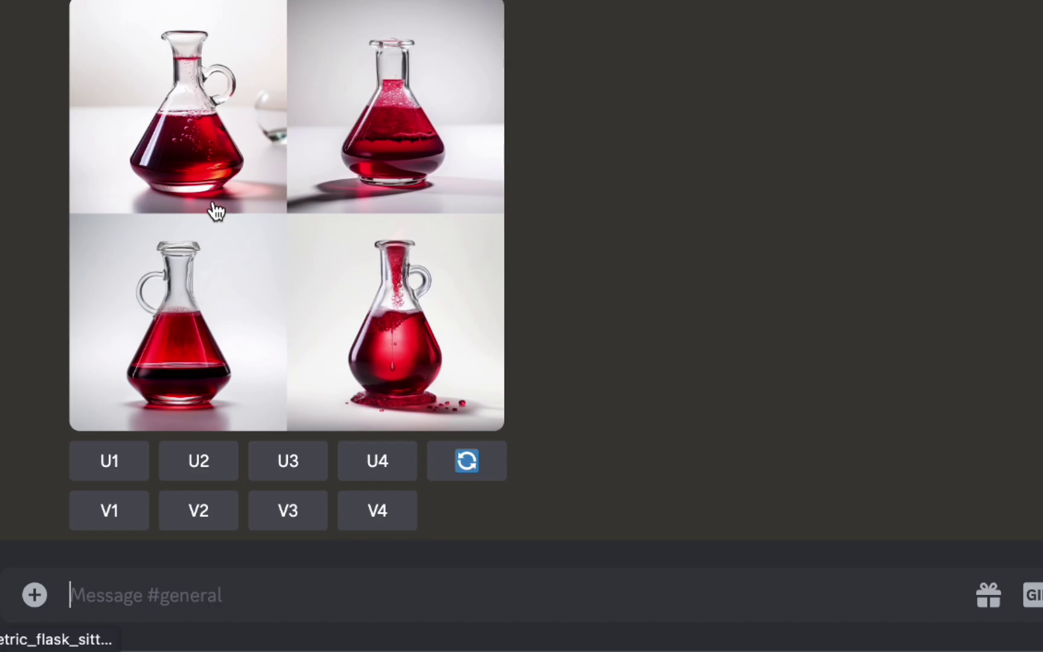
click(212, 209)
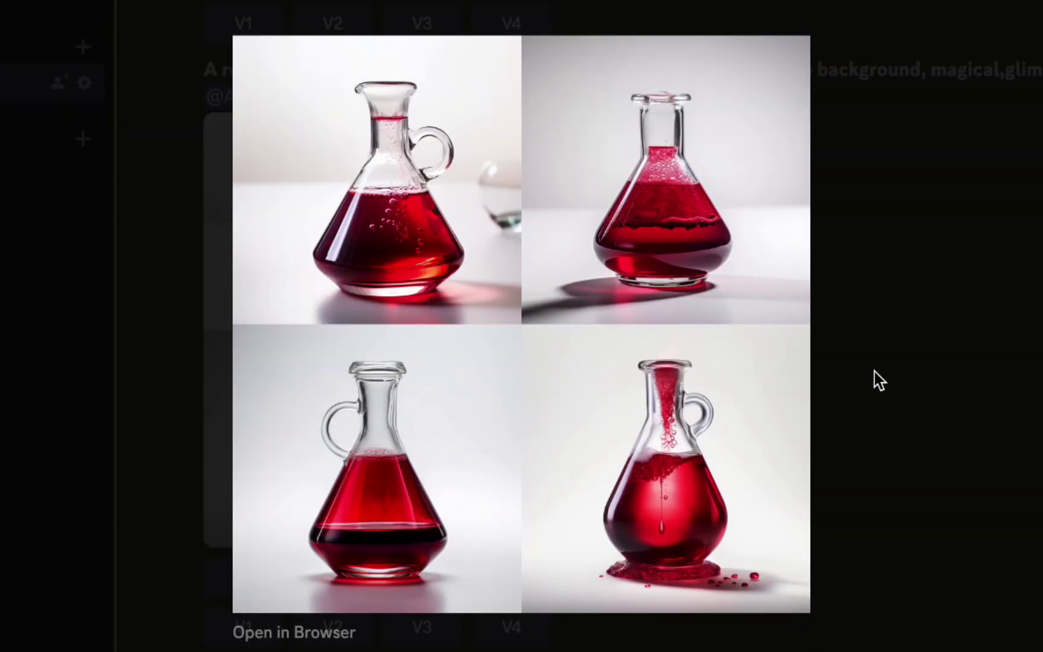
click(924, 329)
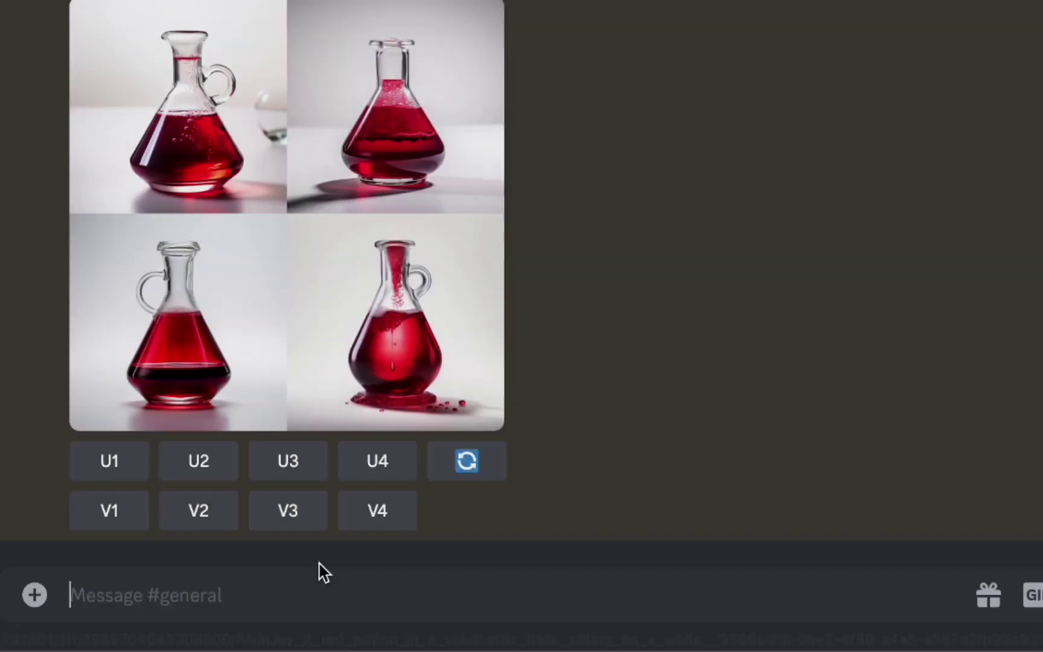
- Generate images with /imagine from "red potion in a volumetric flask, magical and sensorial" and view the resulting grid enlarged
text(/)
key(Tab)
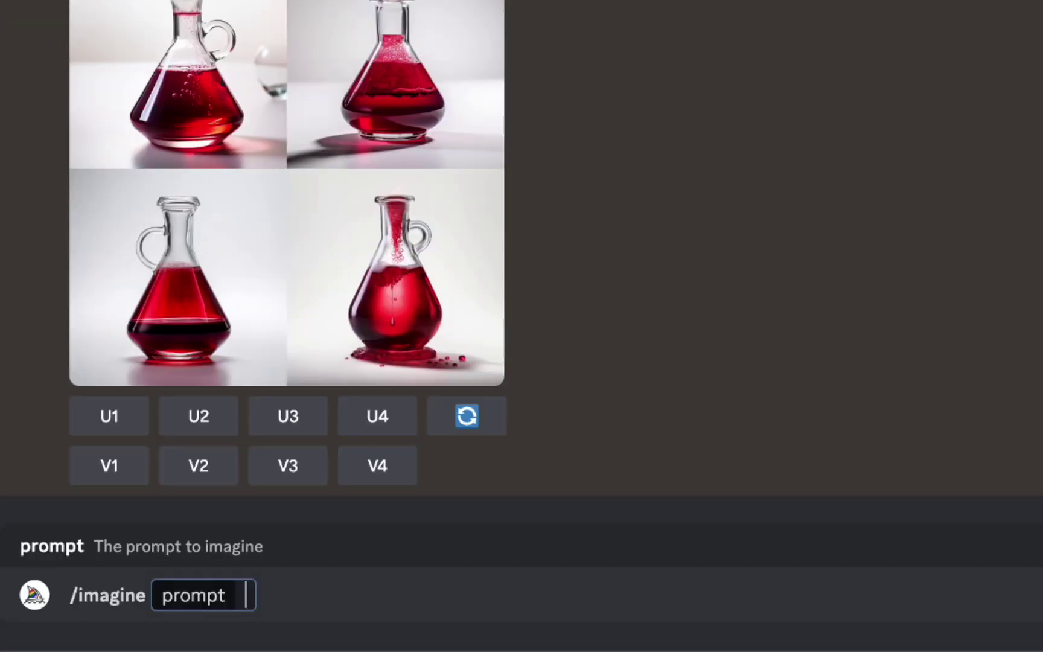
text(red potion in a volumetric flask, magical and sensorial)
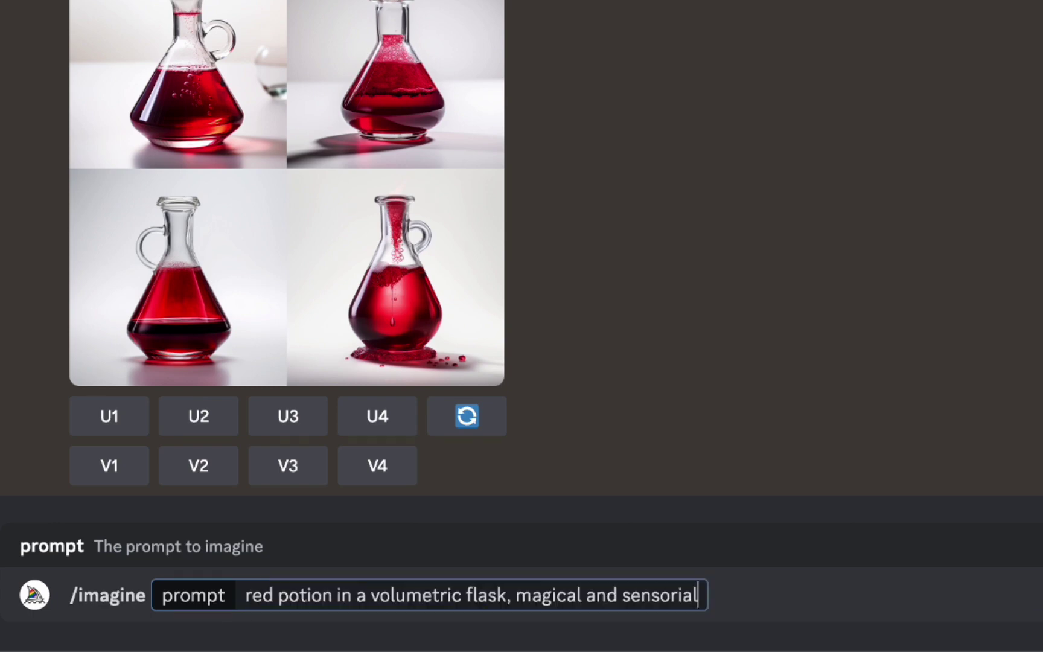
key(Return)
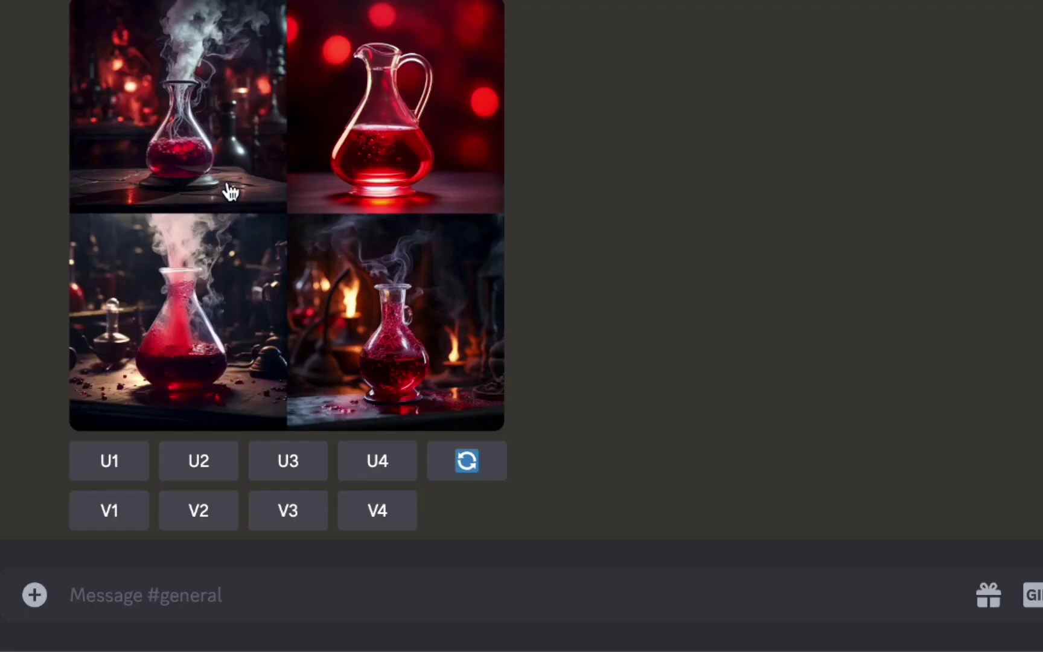
click(225, 187)
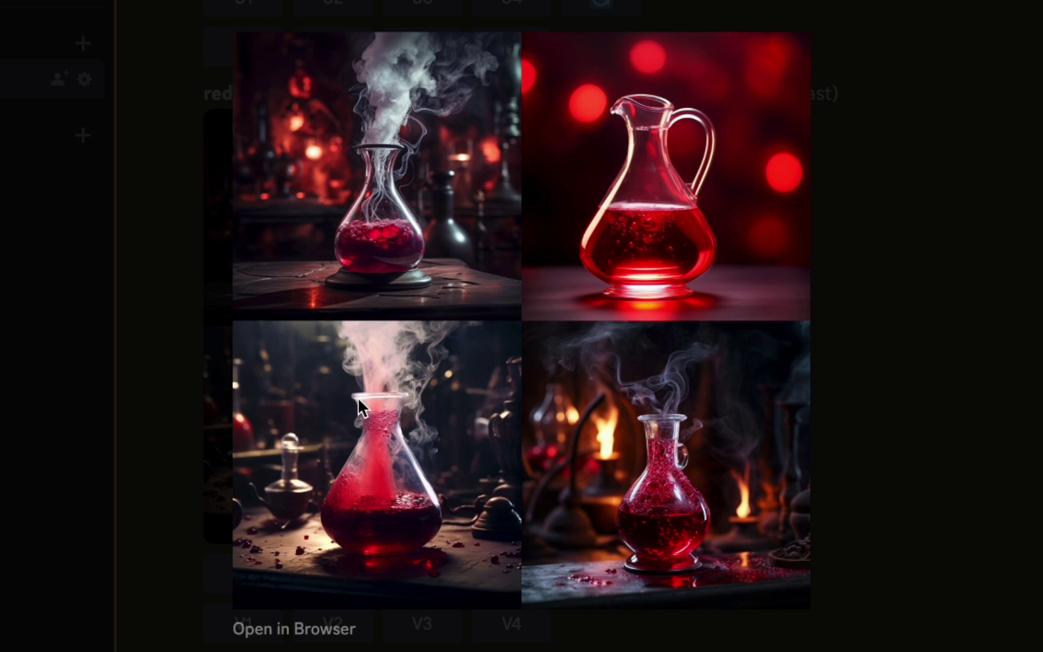
click(990, 381)
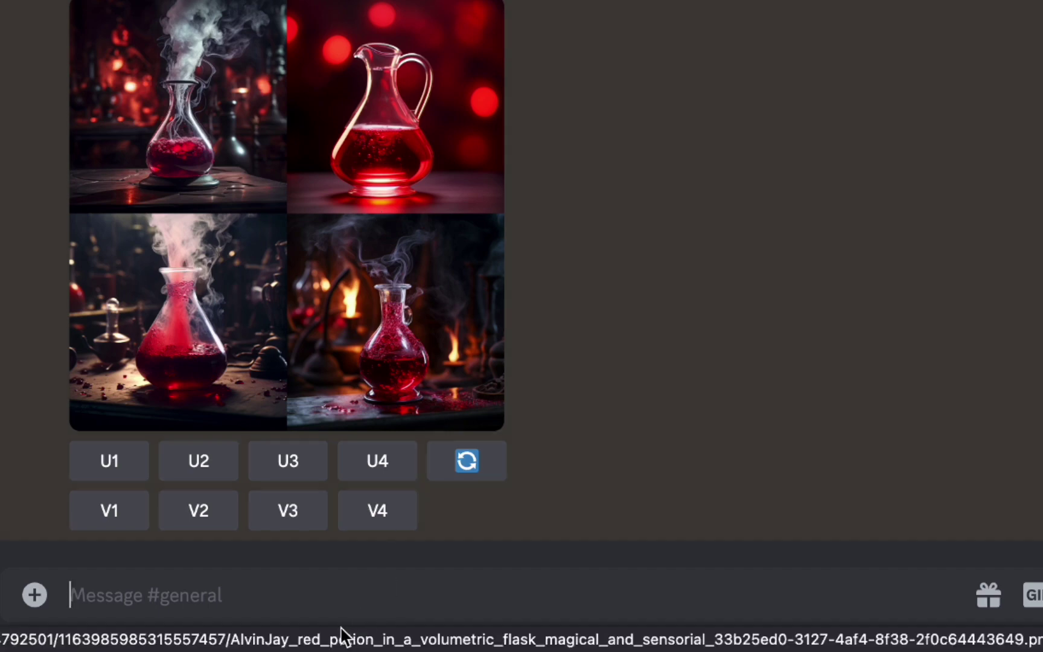
- Generate images with /imagine from the abstract prompt "love,joy,peace" and view the resulting grid enlarged
text(/)
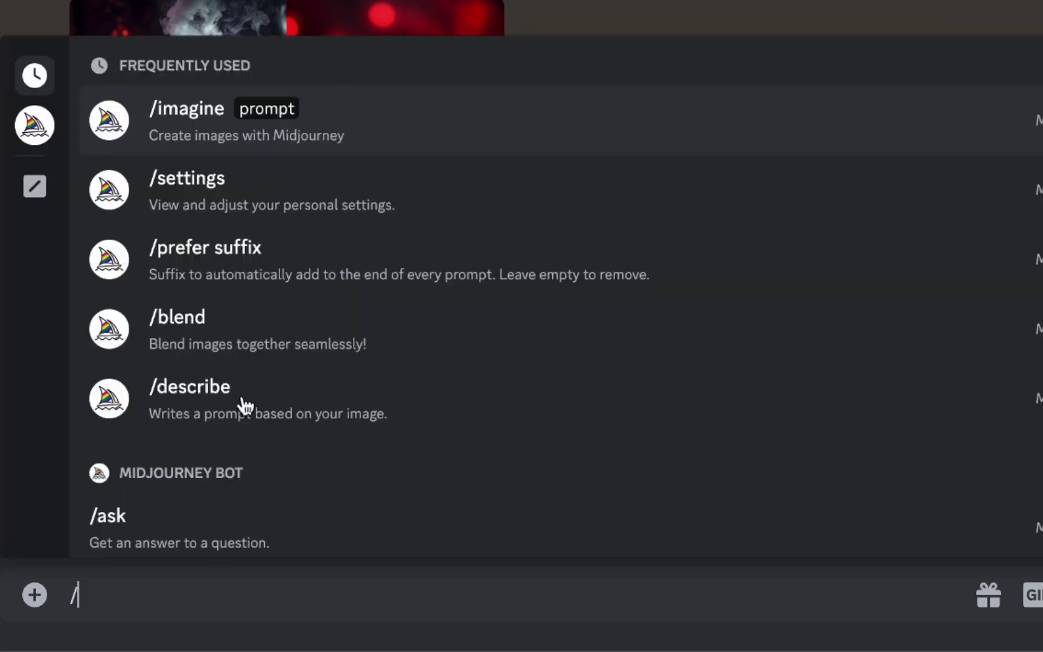
click(191, 105)
text(love,joy)
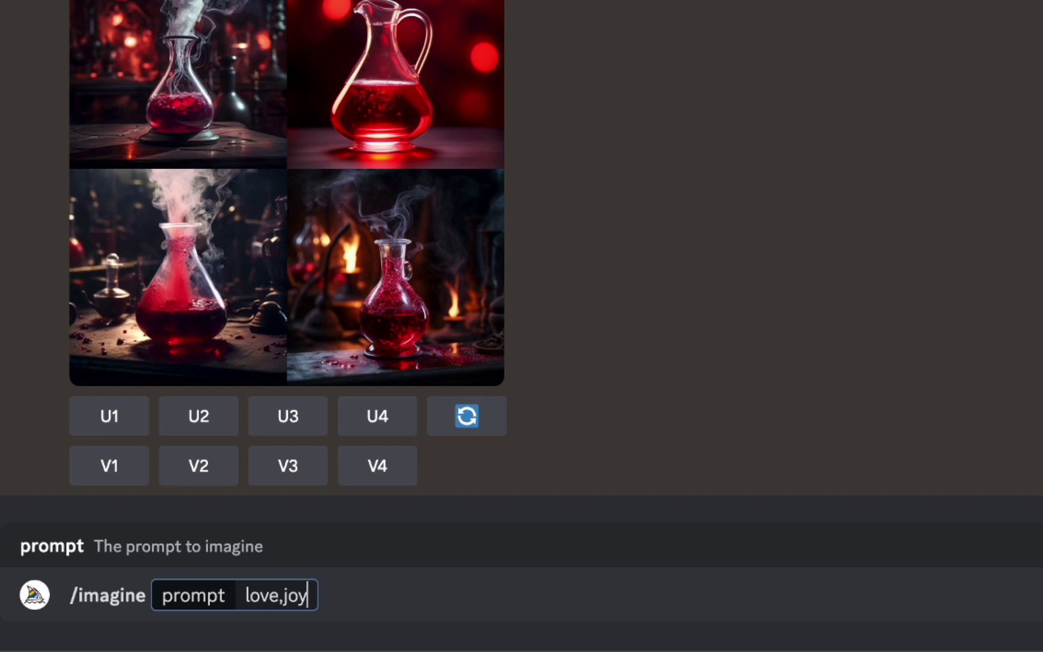
text(,peace)
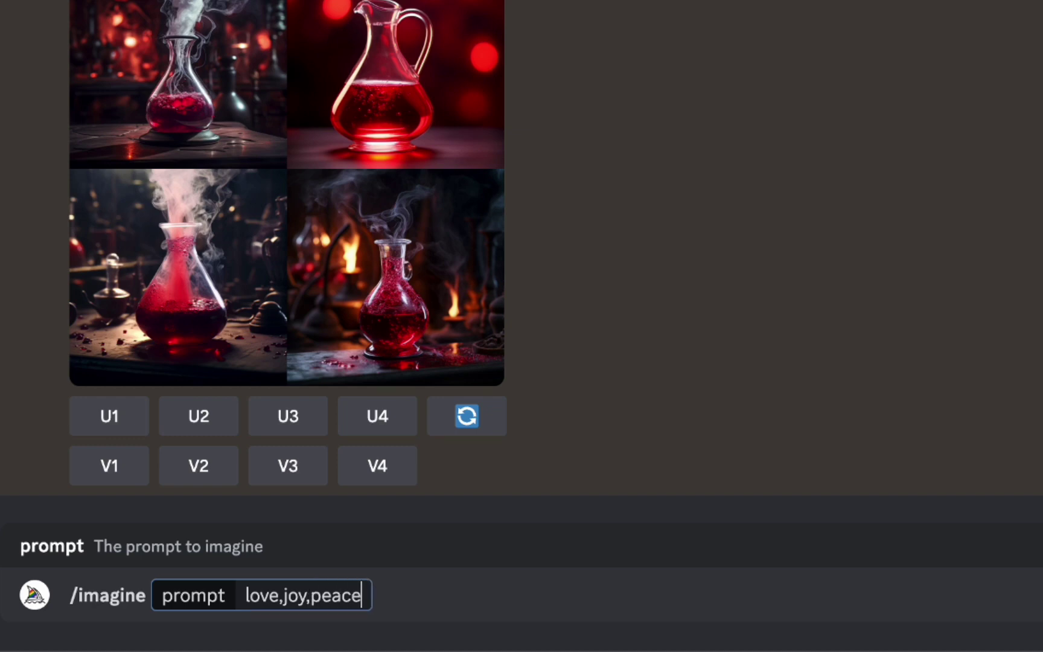
key(Return)
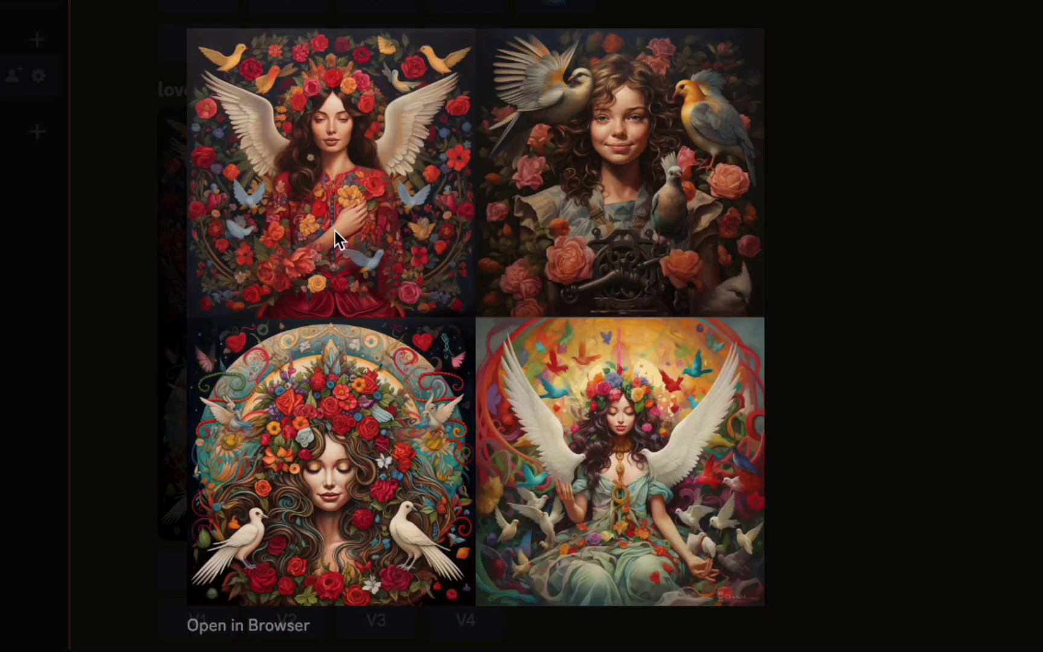
click(1021, 292)
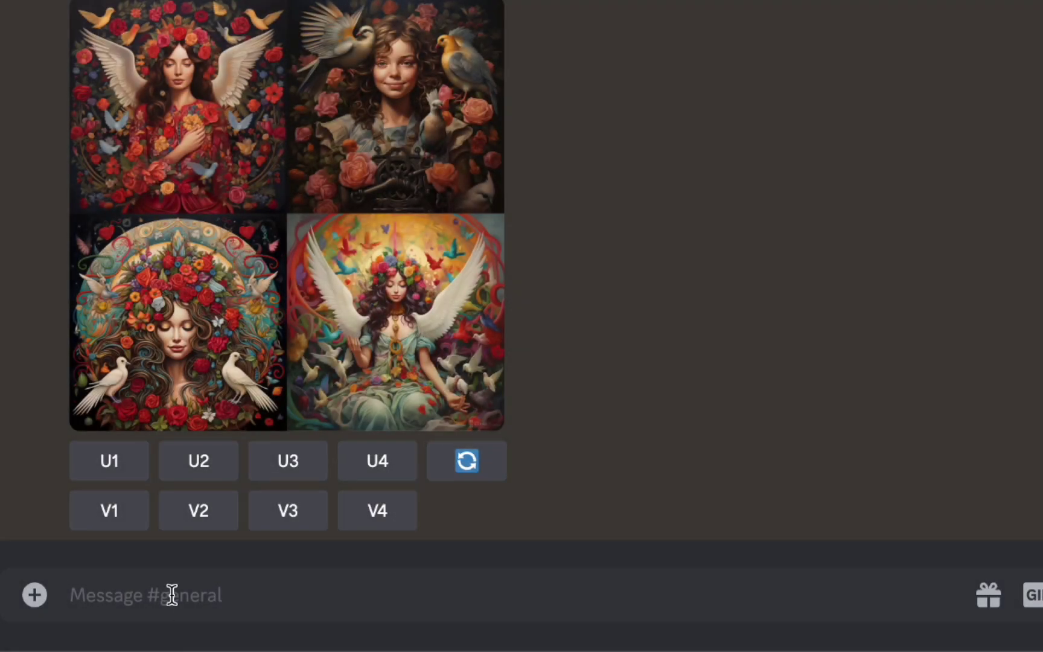
- Generate images with /imagine from "stairway puzzle in space,fractal" and view the resulting grid enlarged
text(/)
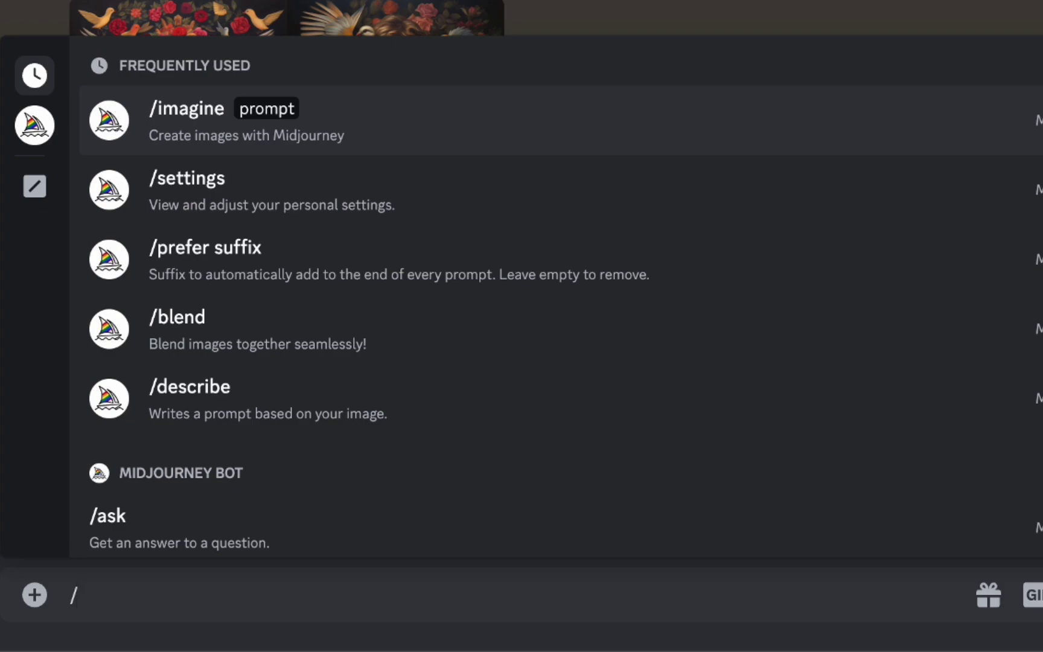
click(245, 121)
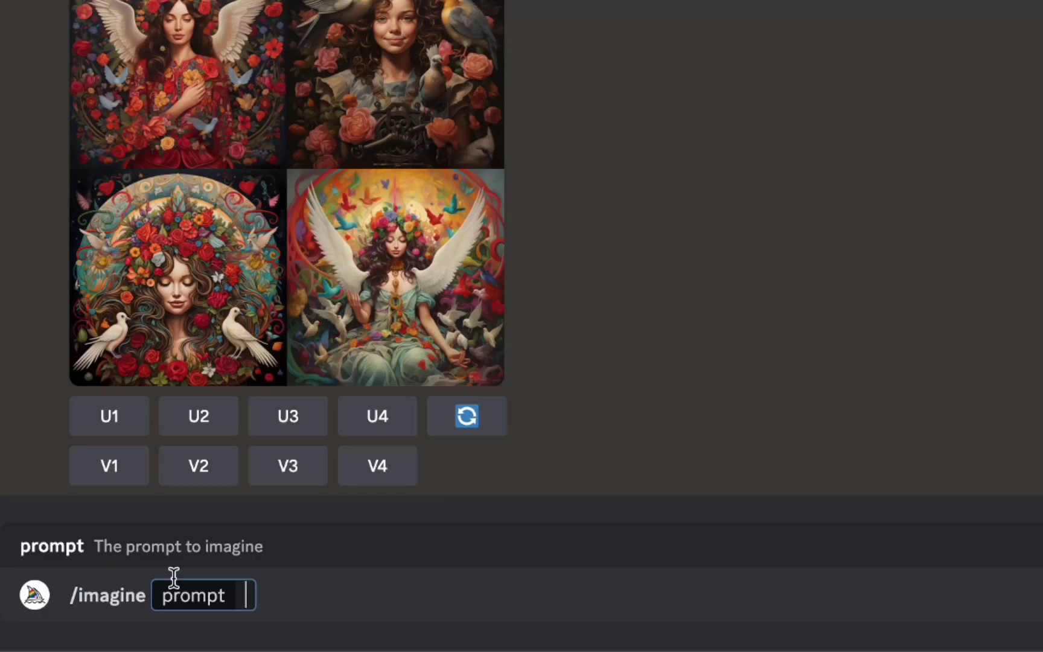
text(stair)
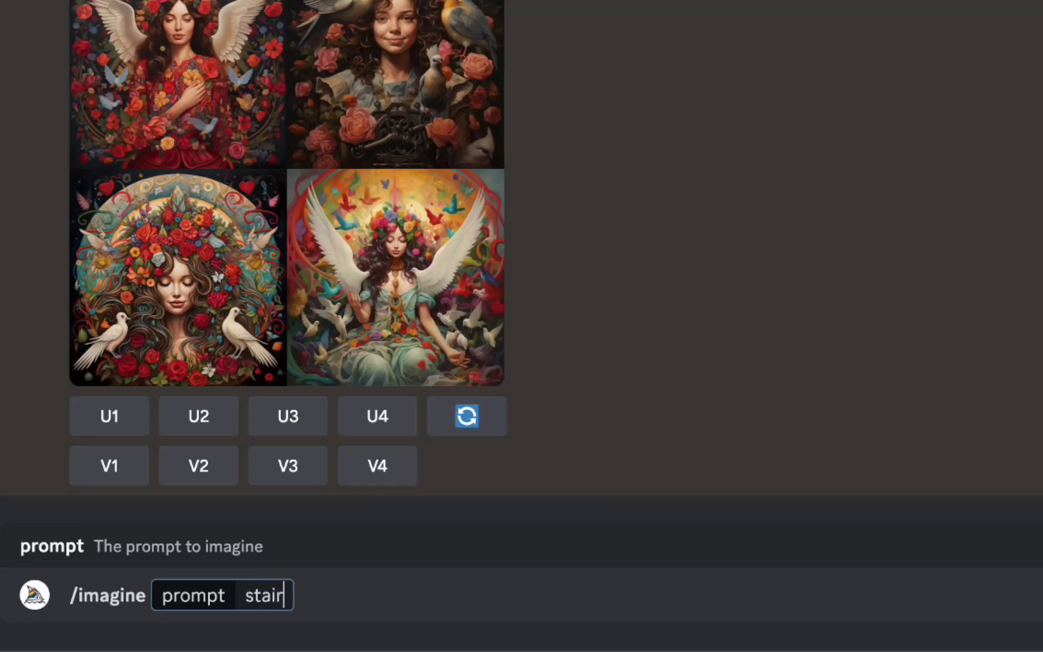
text(way puzzle in space,fractal)
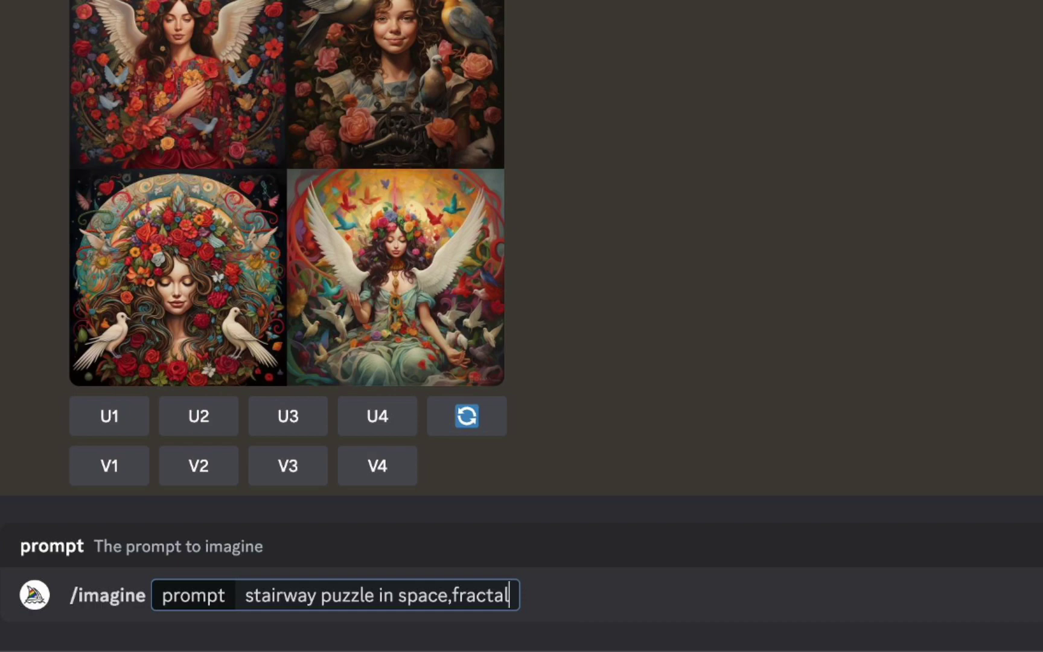
key(Return)
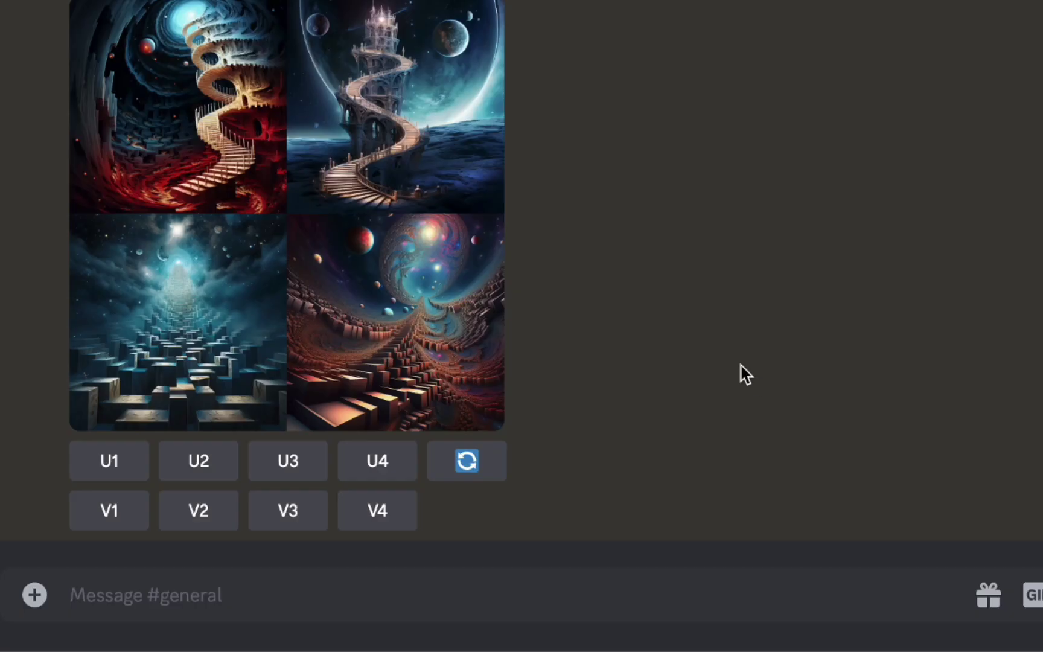
click(245, 215)
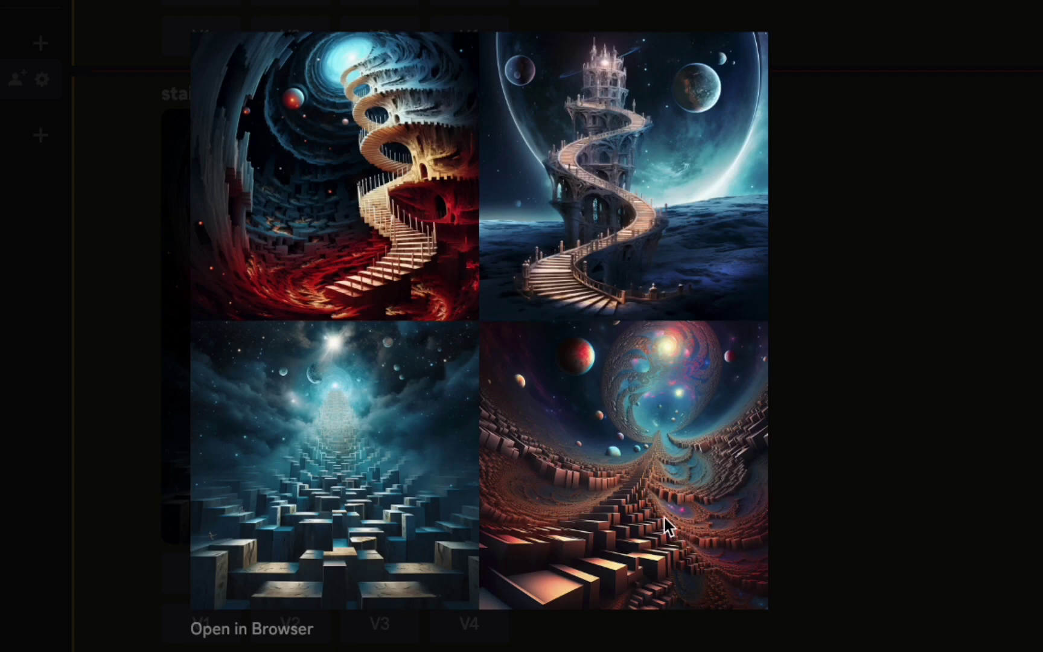
click(950, 278)
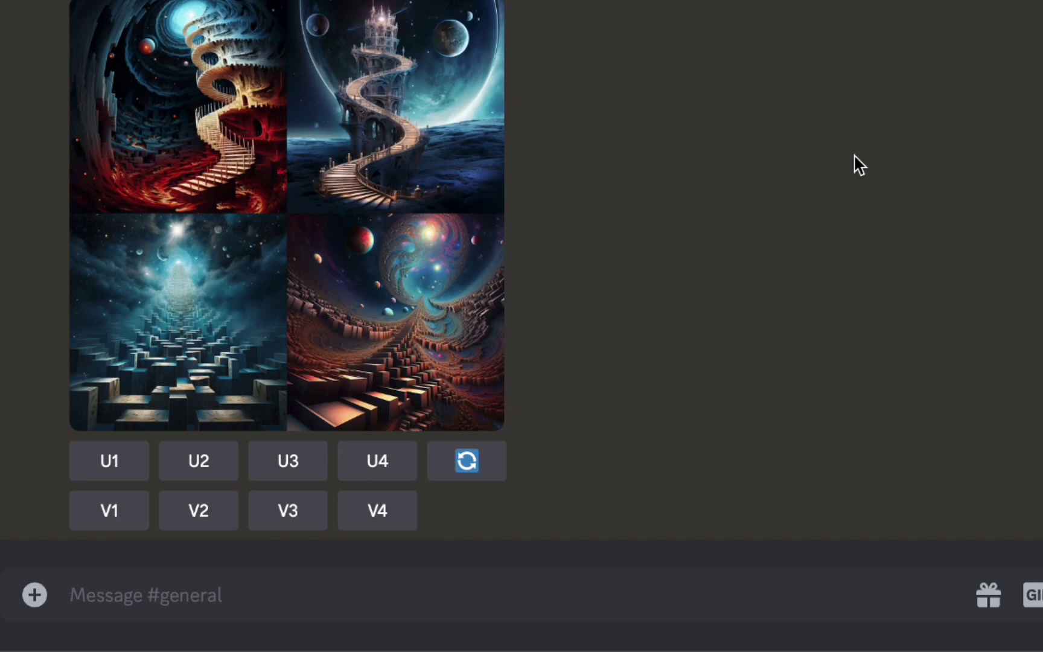
- Start an /imagine command with the prompt "Horse grazing in a grassy pasture, japanese lofi,64 bit,shadows,lighting"
text(/)
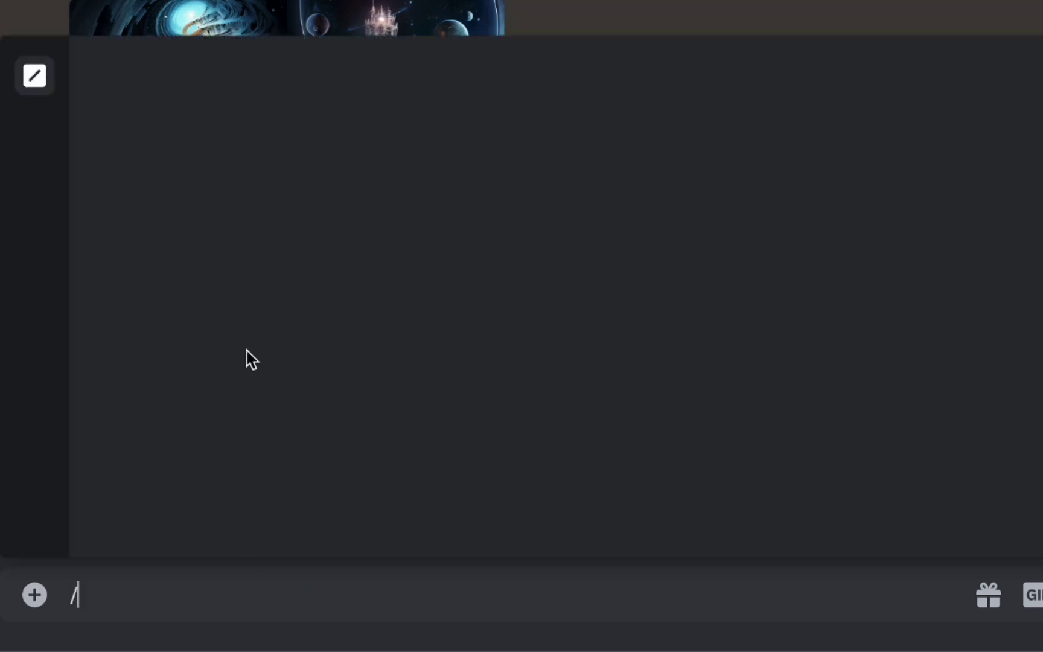
click(235, 109)
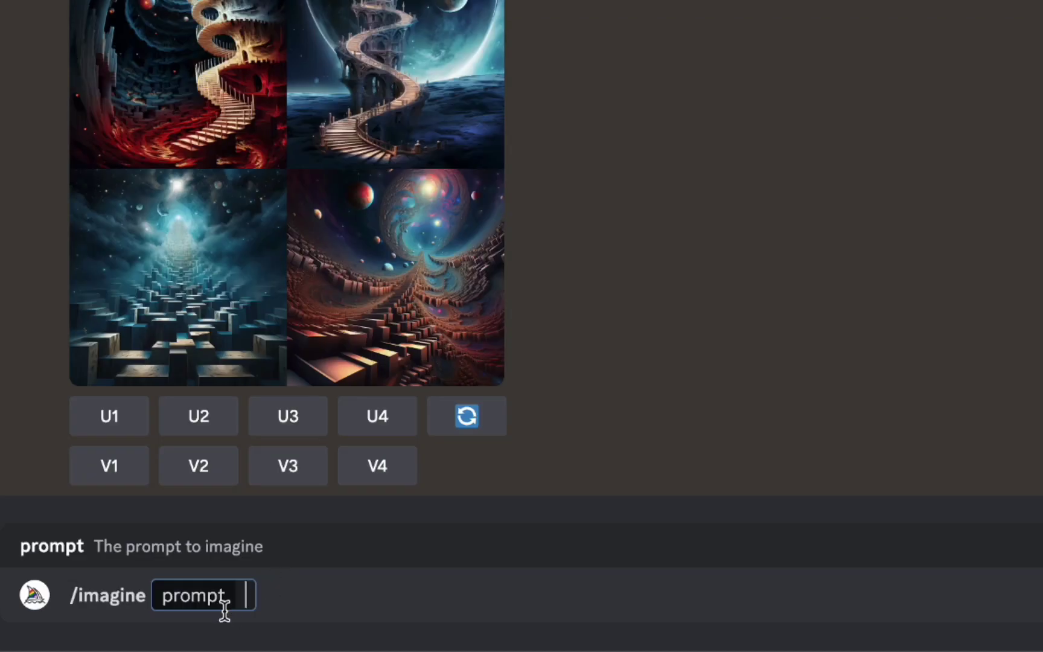
text(Horse grazing in a grassy pasture, japanese lofi,64 bit,shadows,lighting)
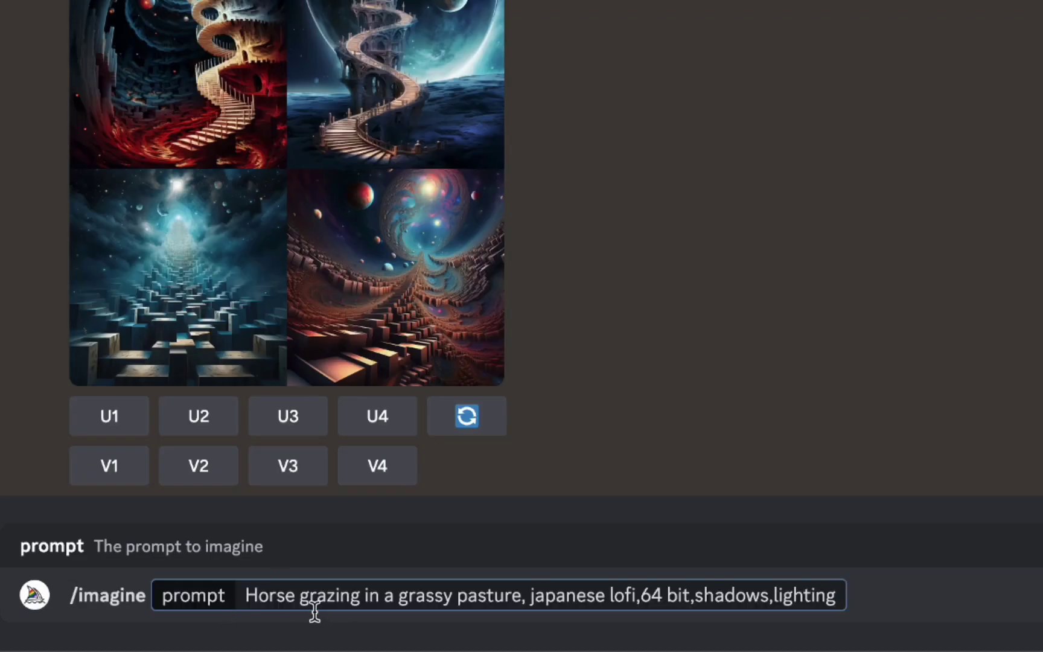
- Replace "Horse" with "cows" in the prompt and append the parameter ", --aspect 16:9"
drag(298, 595, 245, 594)
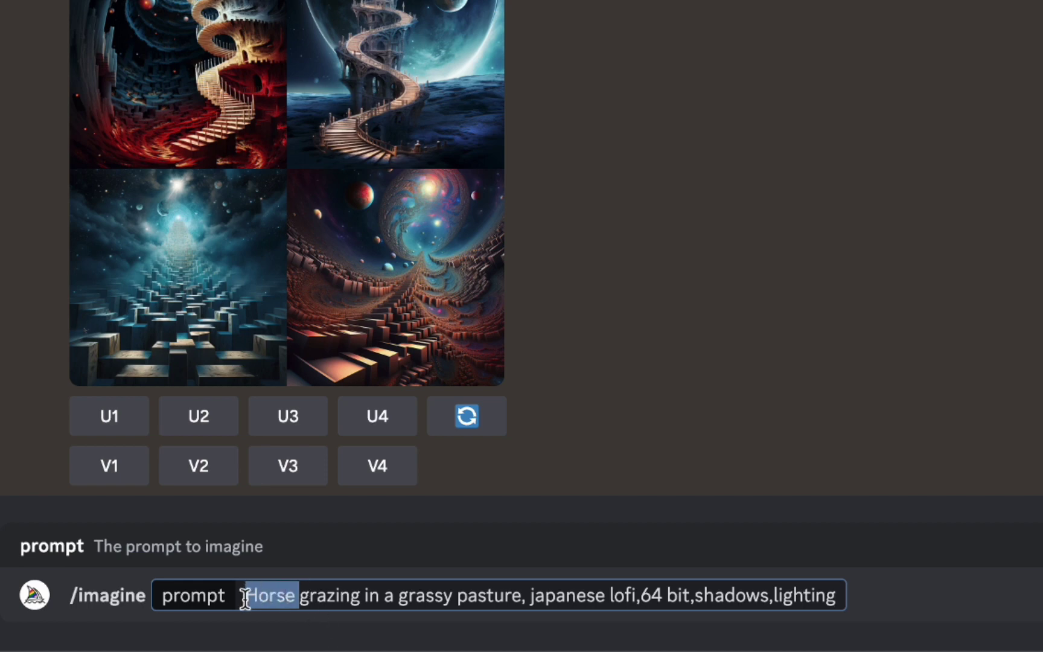
text(cows)
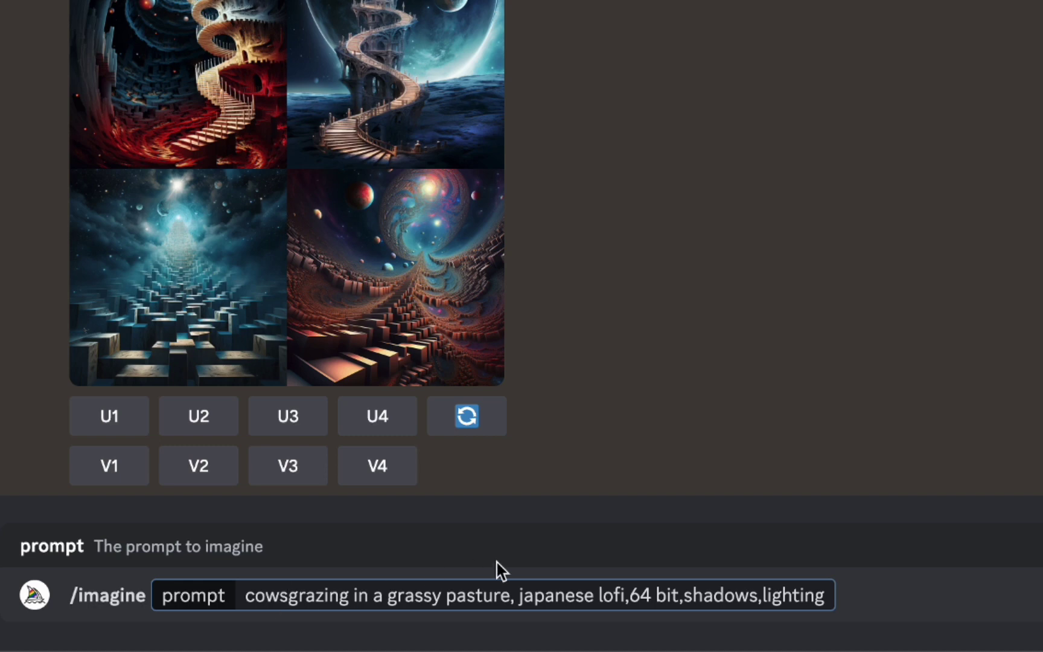
text(v)
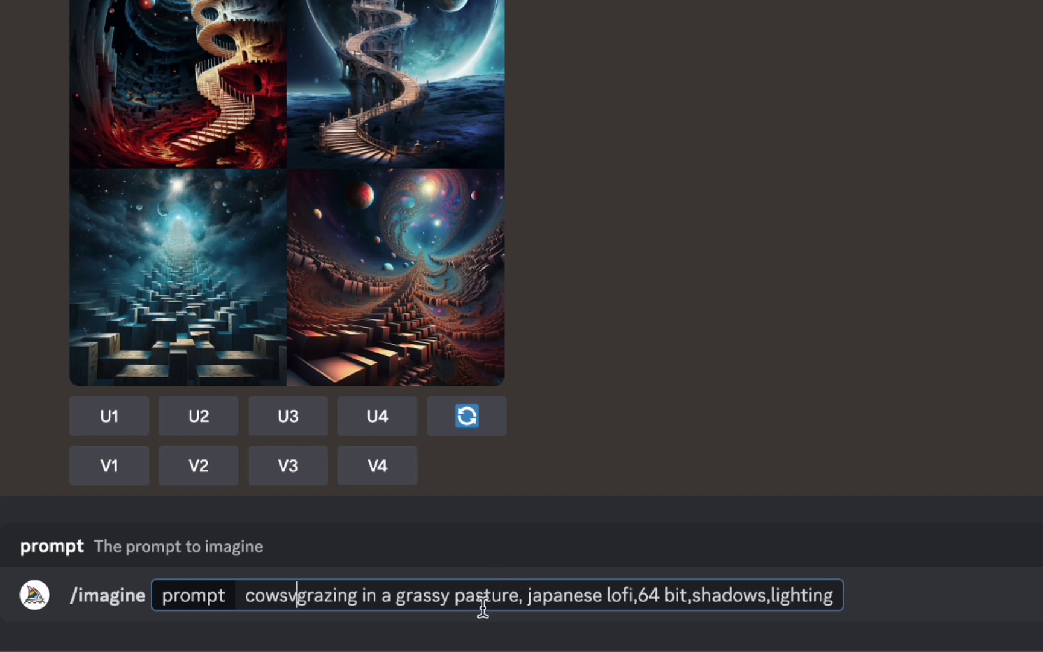
click(836, 600)
text(, --aspect 16:9)
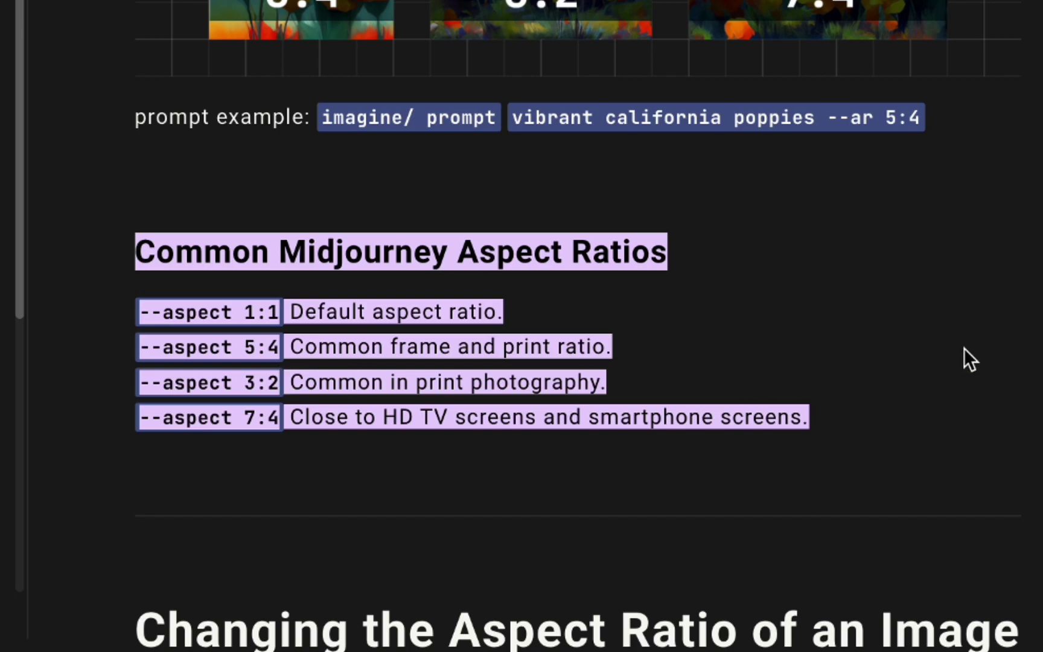
- Review the Midjourney aspect ratio documentation, covering the ratios each model version supports, the example images and the common ratios
scroll(965, 347, up, 15)
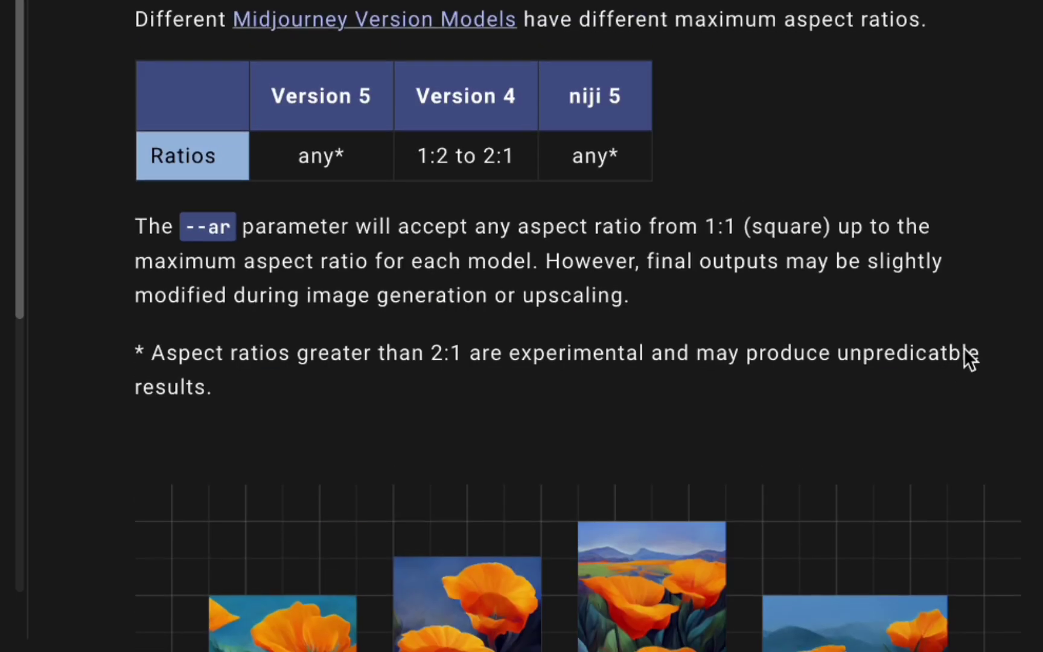
scroll(969, 357, up, 10)
scroll(964, 349, down, 12)
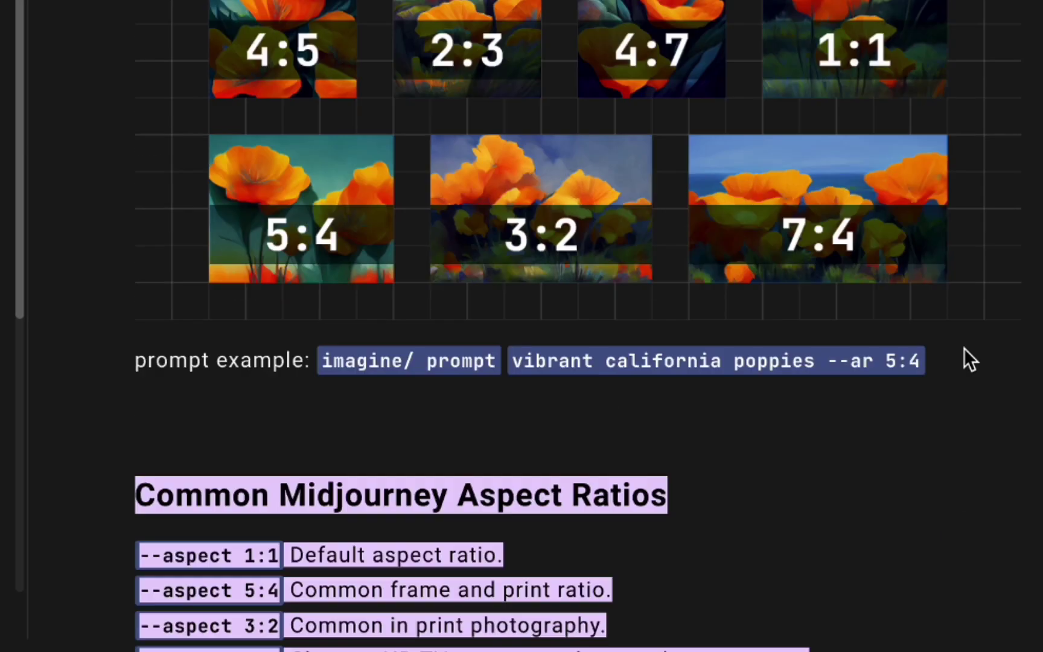
scroll(964, 348, up, 5)
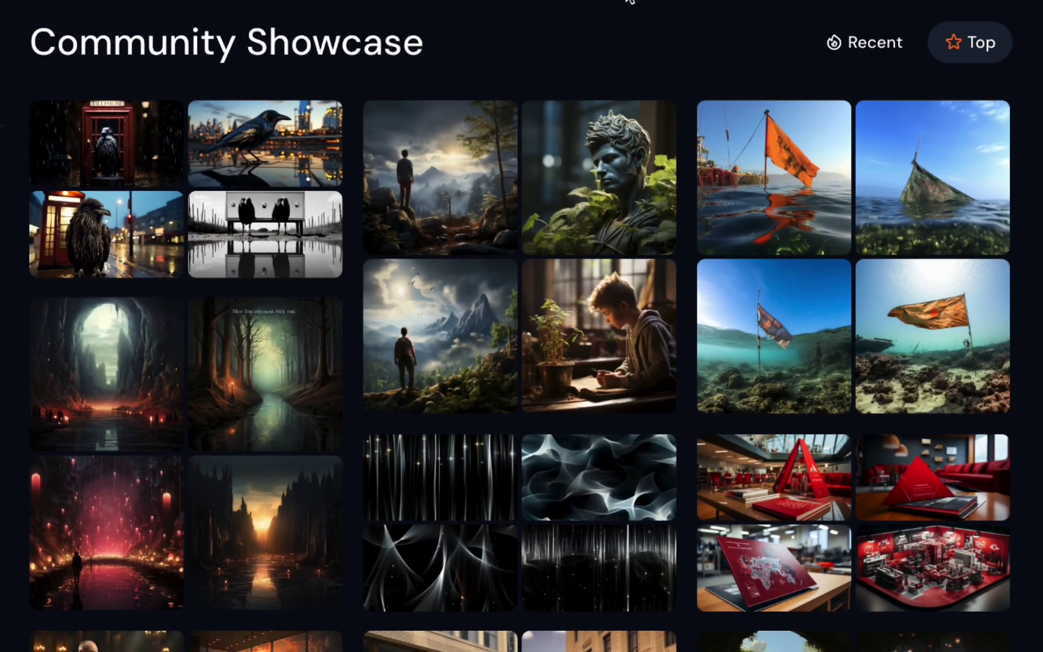
- Browse the top images in Midjourney's Community Showcase for examples of different styles and subjects
scroll(636, 71, down, 3)
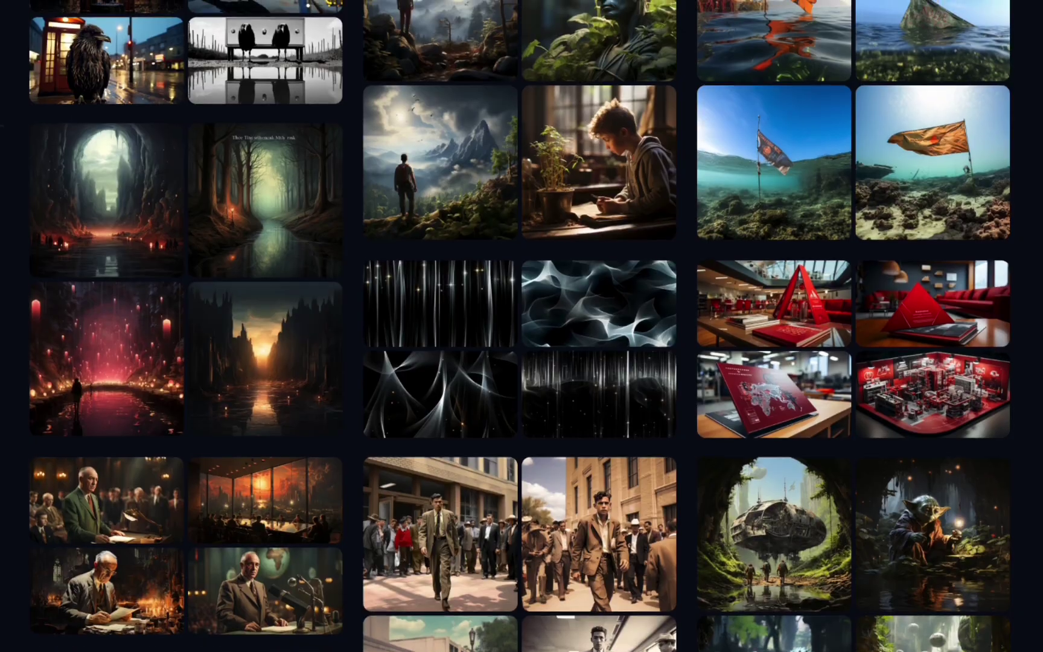
scroll(779, 181, down, 3)
scroll(521, 326, down, 6)
scroll(522, 326, down, 3)
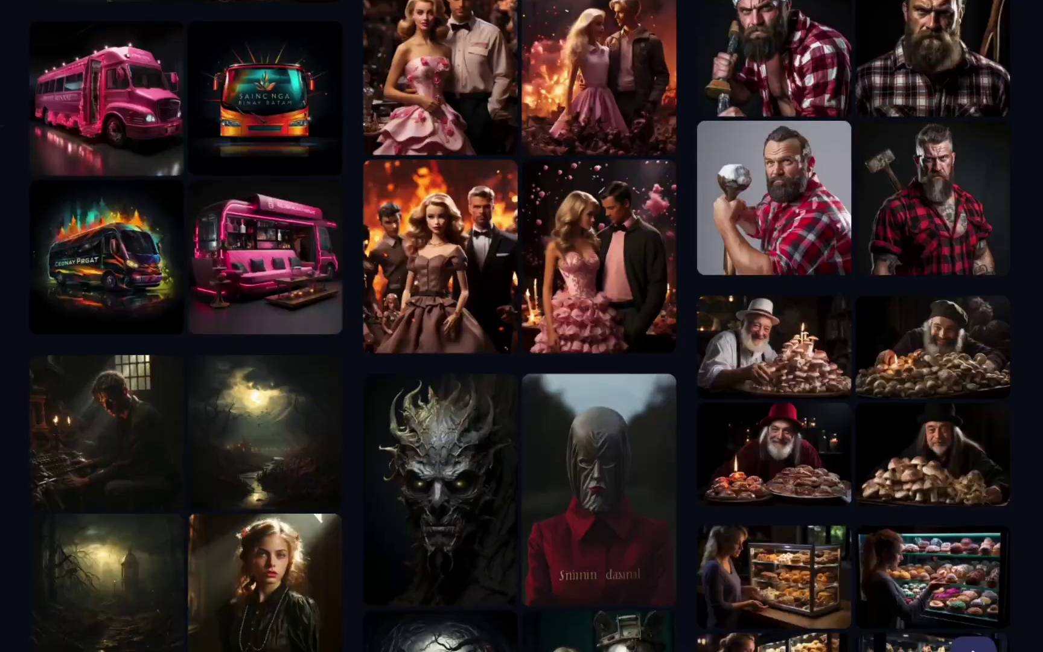
scroll(522, 326, down, 3)
scroll(521, 326, down, 3)
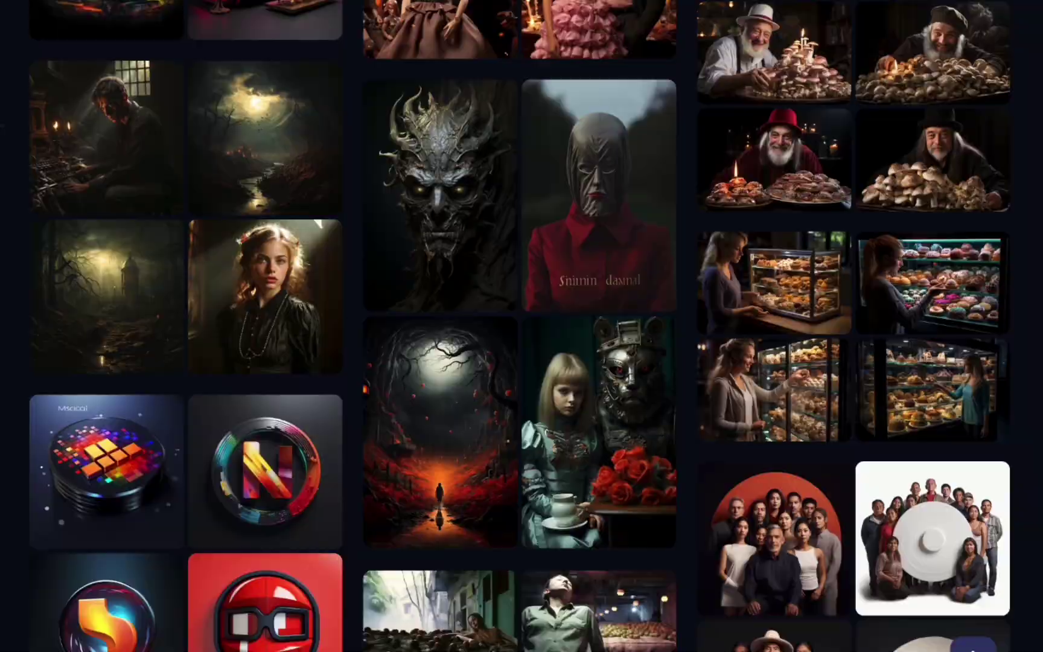
scroll(521, 327, down, 3)
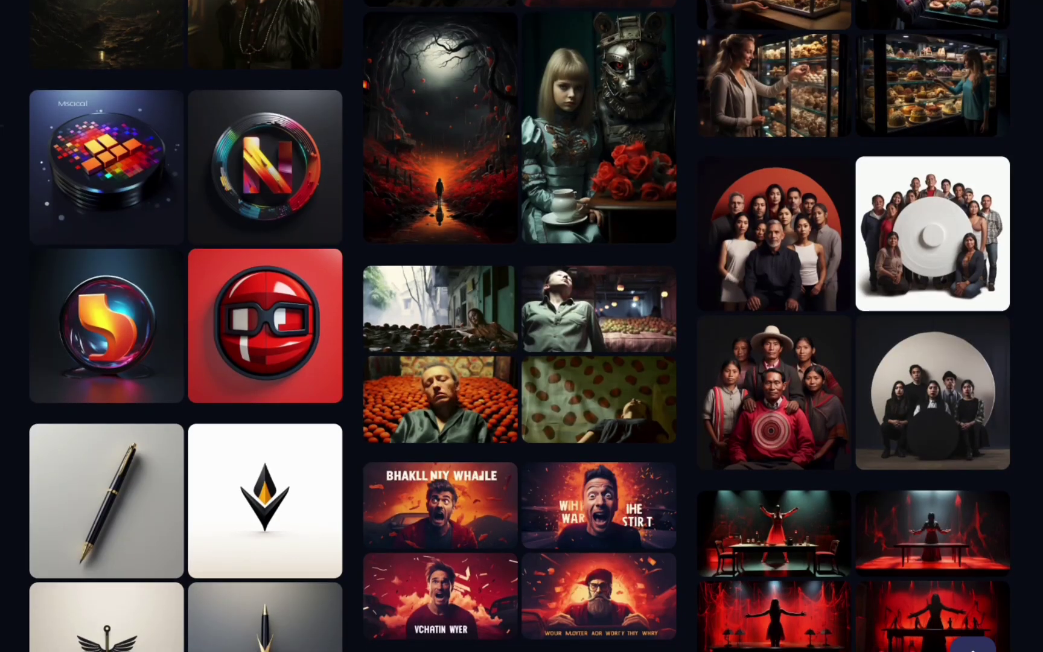
scroll(522, 326, down, 10)
scroll(521, 326, down, 7)
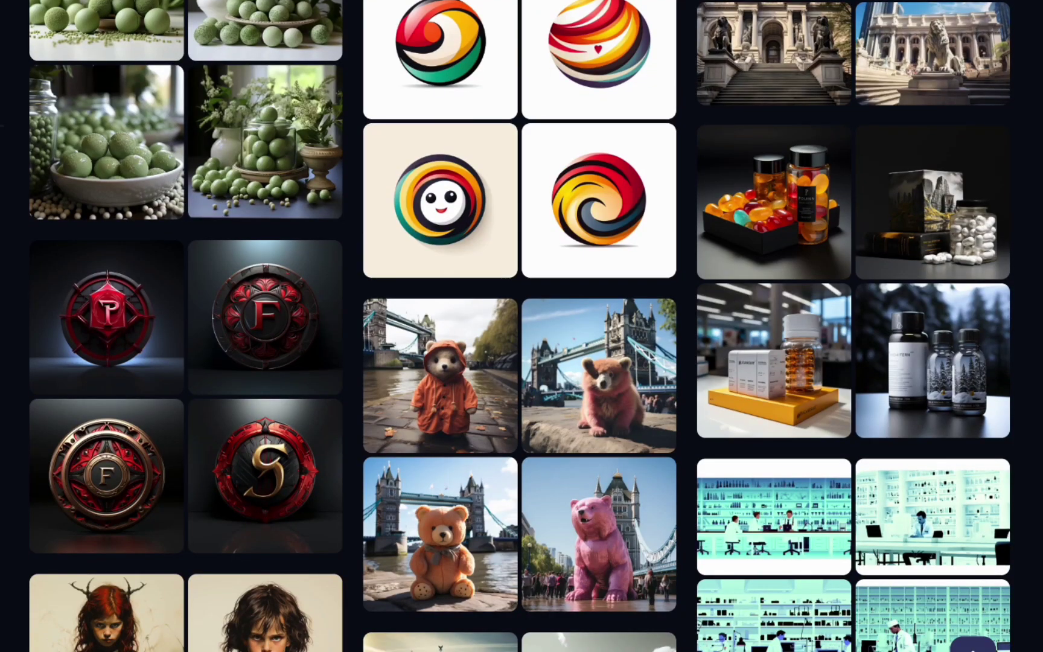
scroll(522, 325, down, 7)
scroll(521, 326, down, 8)
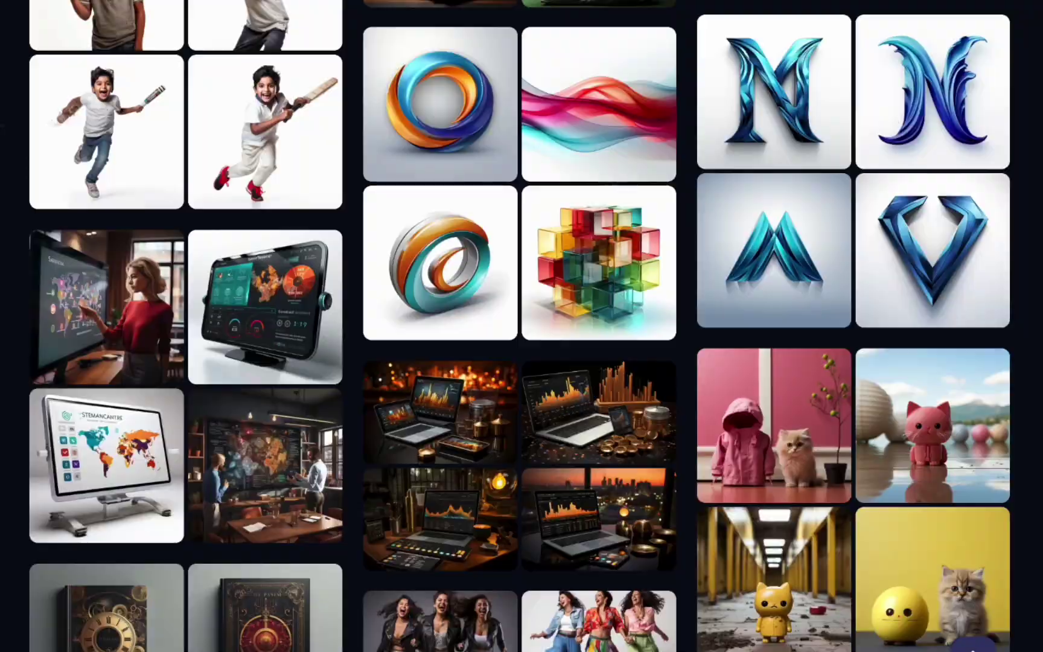
scroll(522, 327, down, 10)
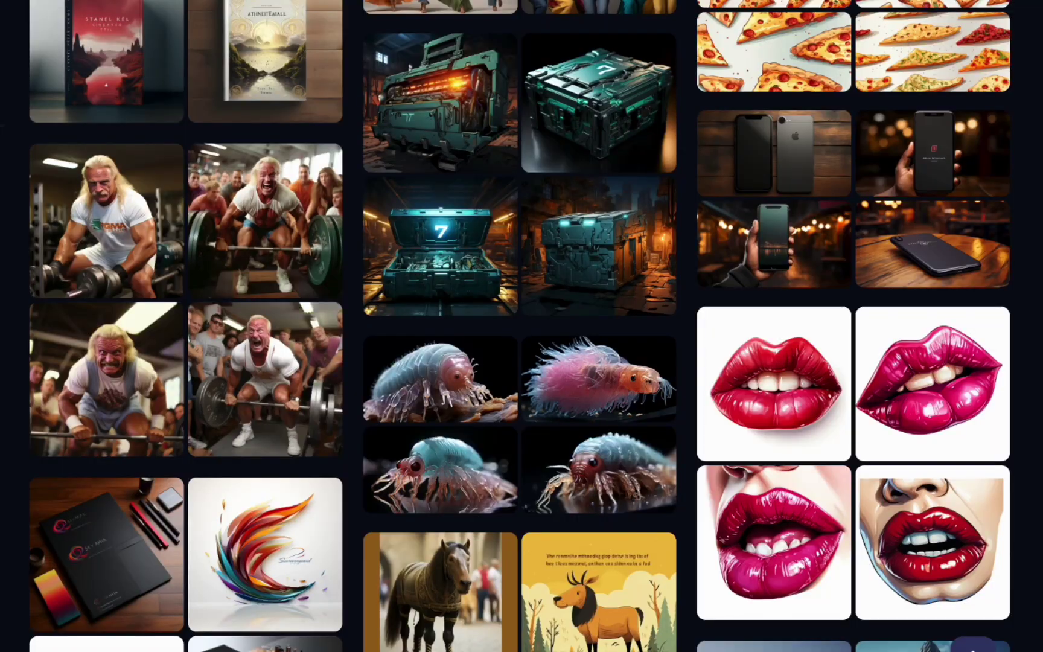
scroll(521, 325, down, 10)
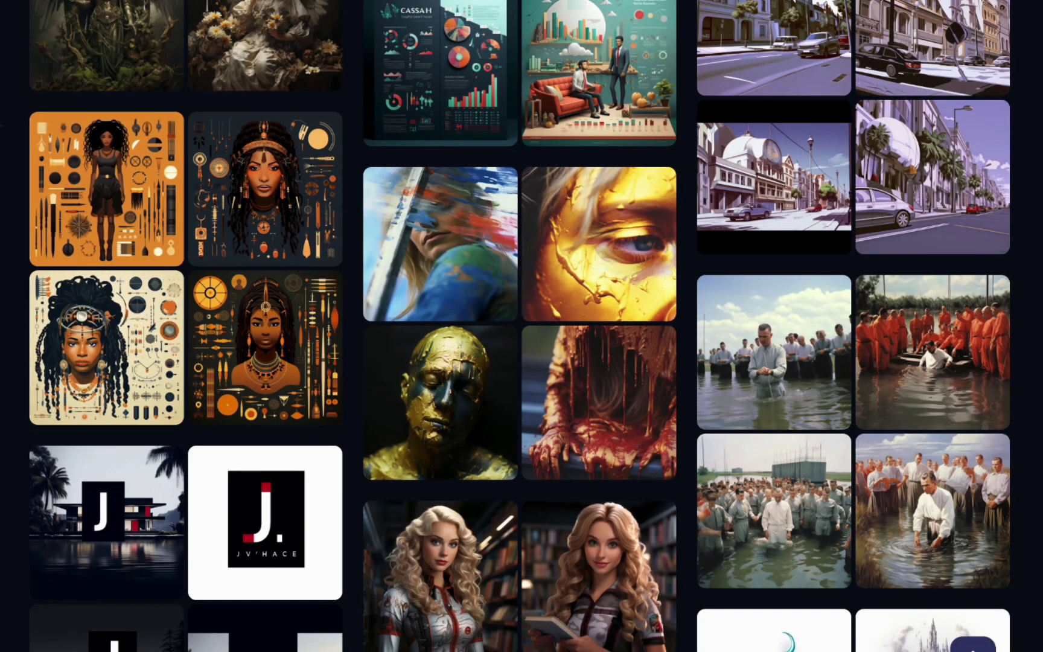